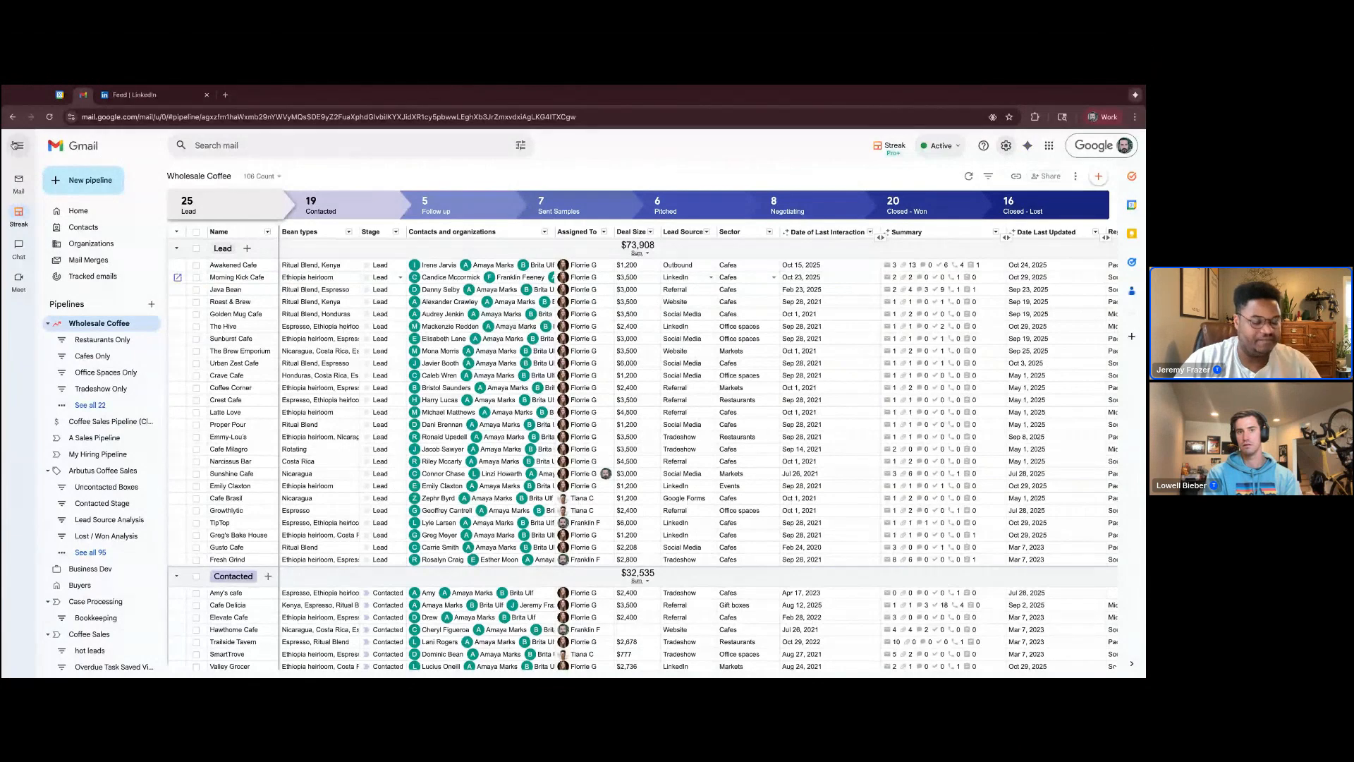
# Open the Streak settings within Gmail's full settings and review the notification options down to the LinkedIn Send to Streak integration
pyautogui.click(49, 117)
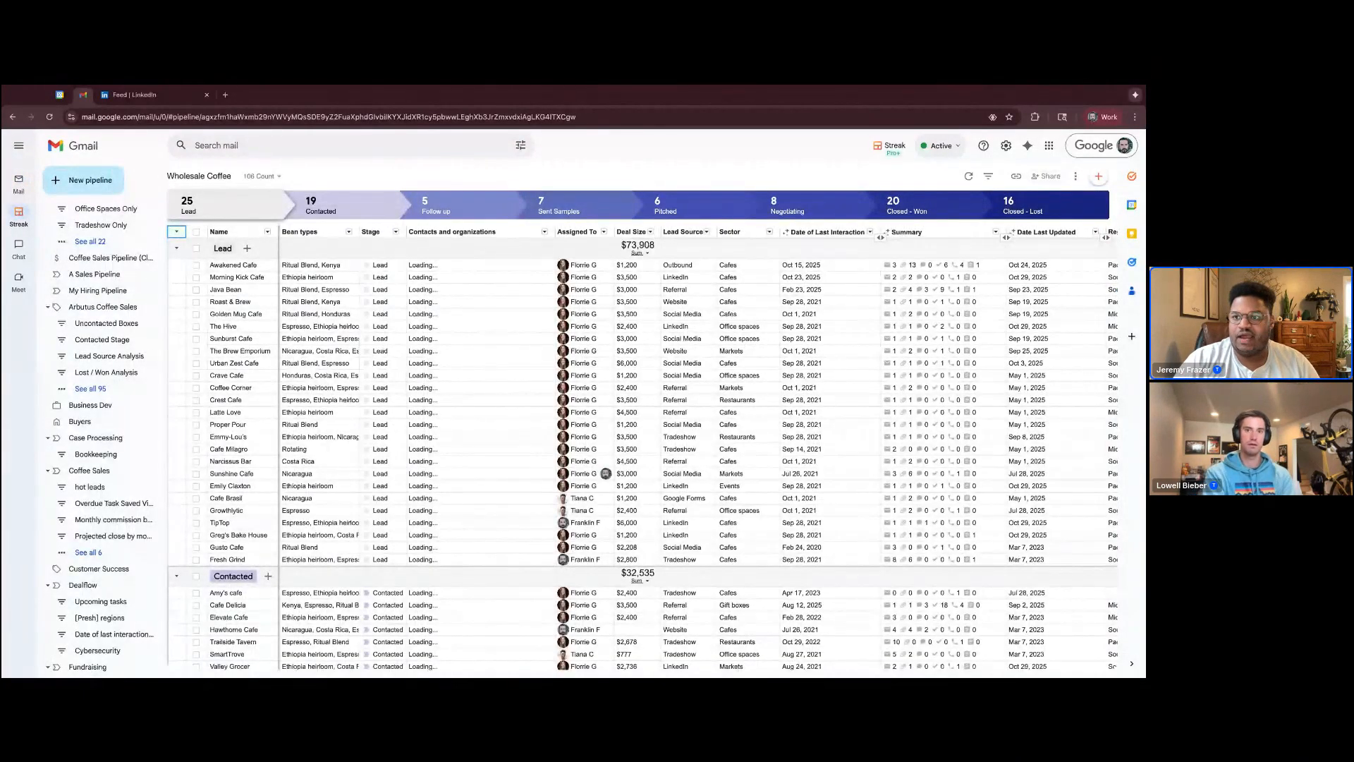
pyautogui.click(1005, 146)
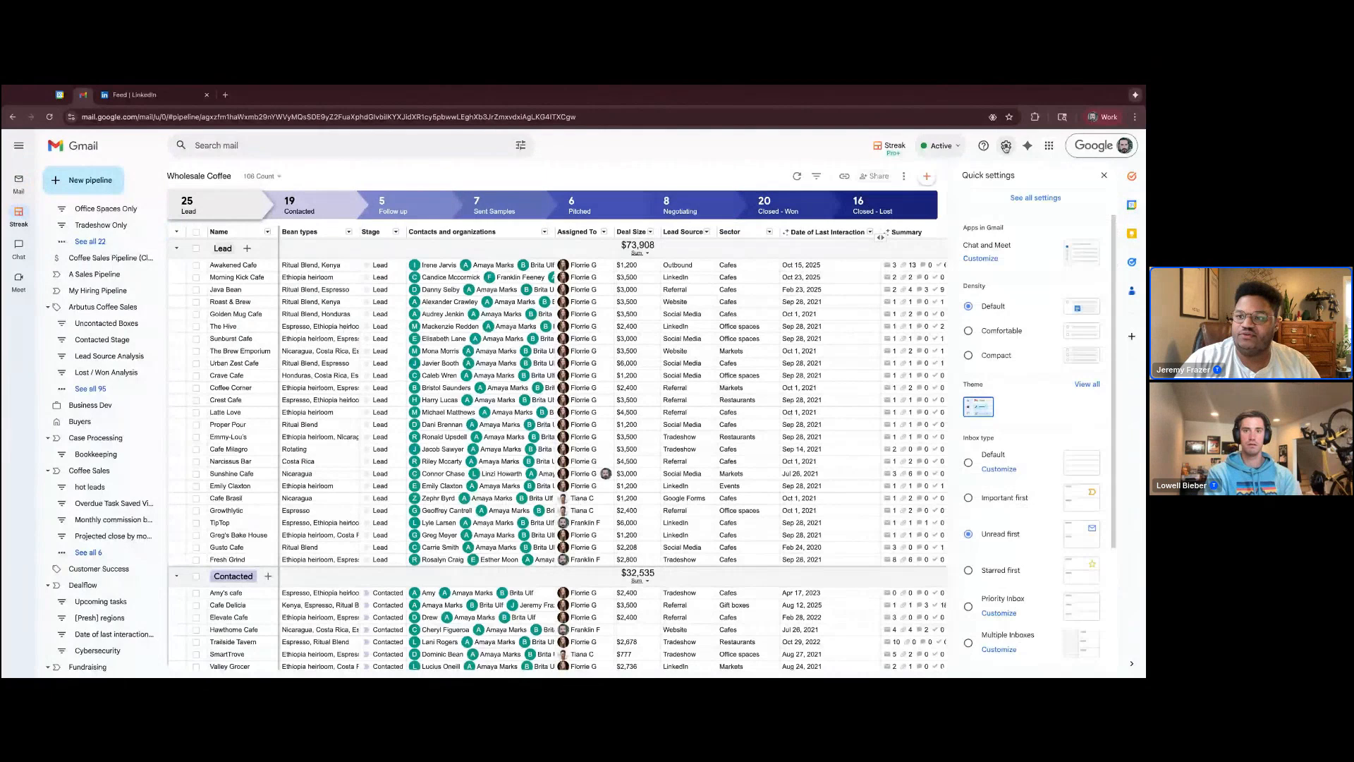
pyautogui.click(1033, 198)
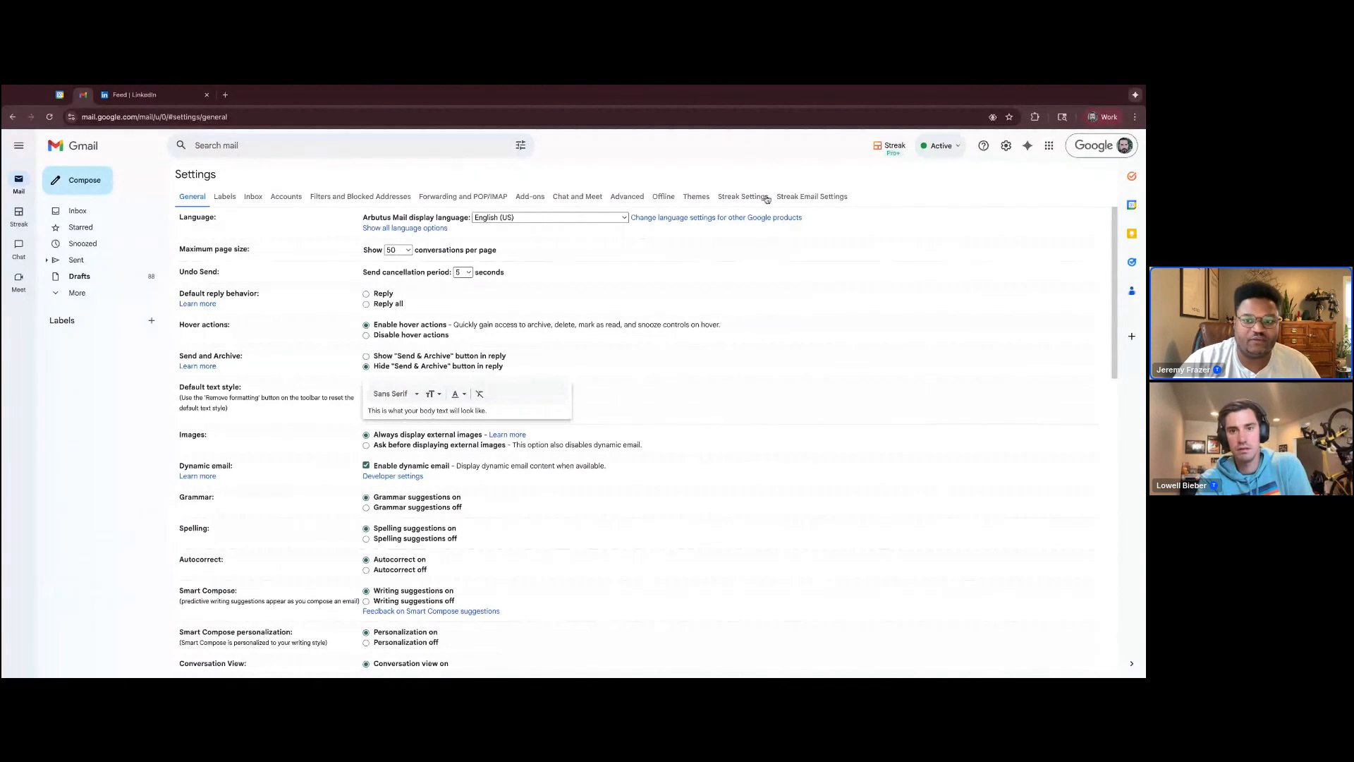
pyautogui.click(750, 200)
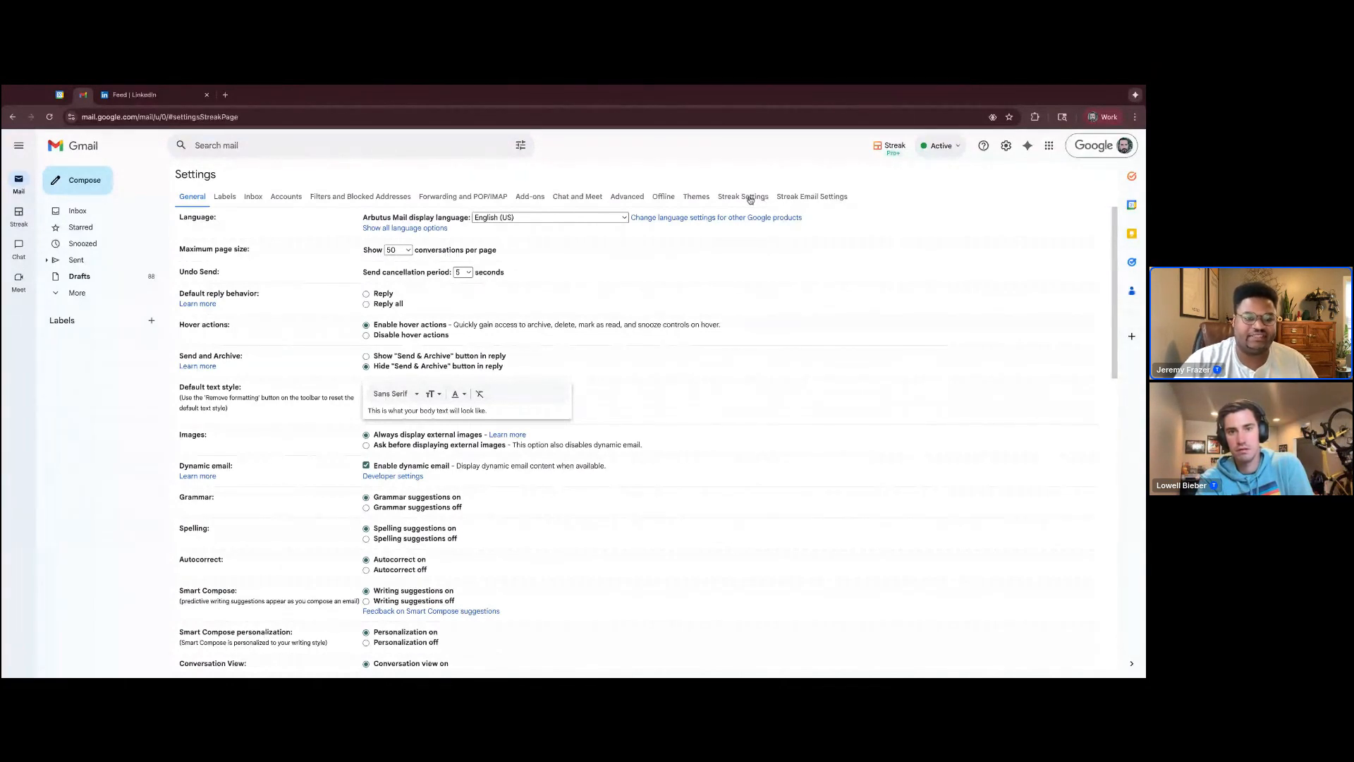
pyautogui.scroll(-1, 547, 272)
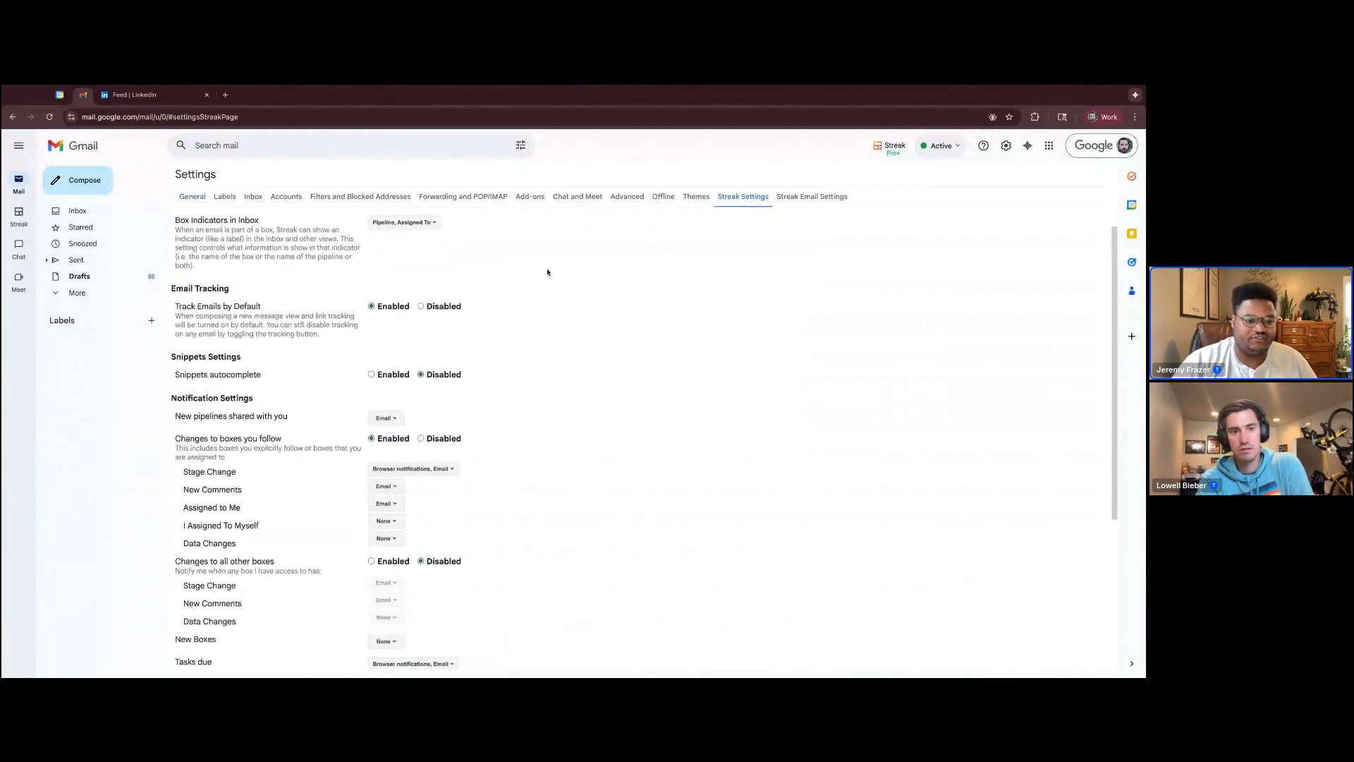
pyautogui.scroll(-2, 547, 273)
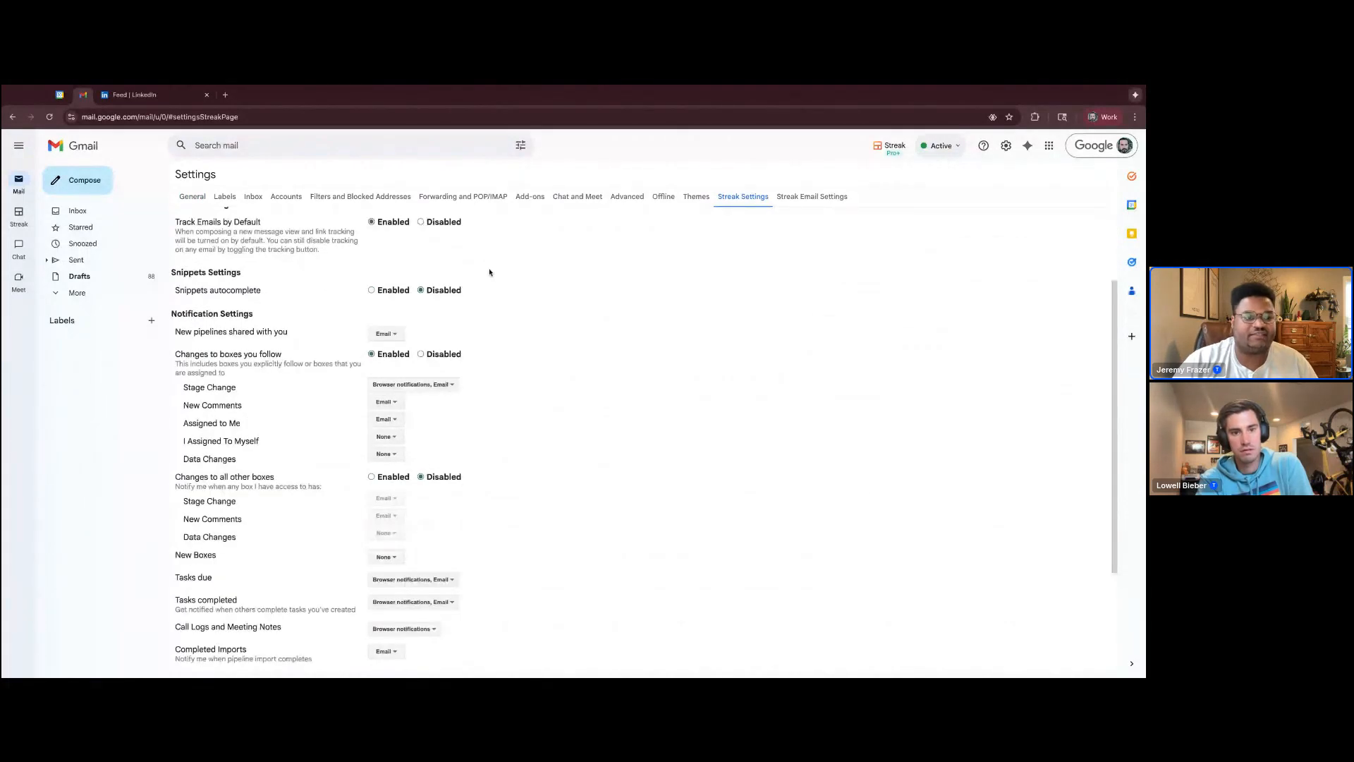
pyautogui.scroll(-4, 489, 272)
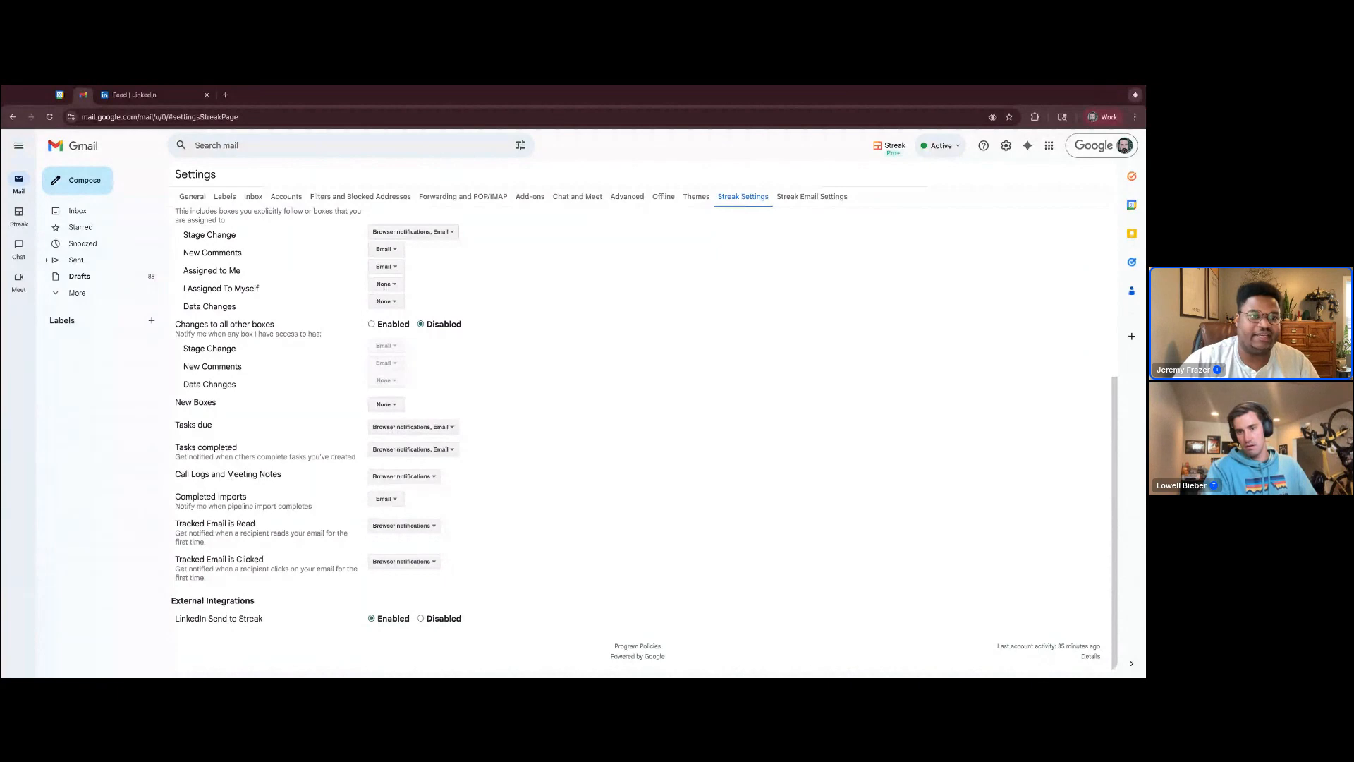
pyautogui.click(154, 99)
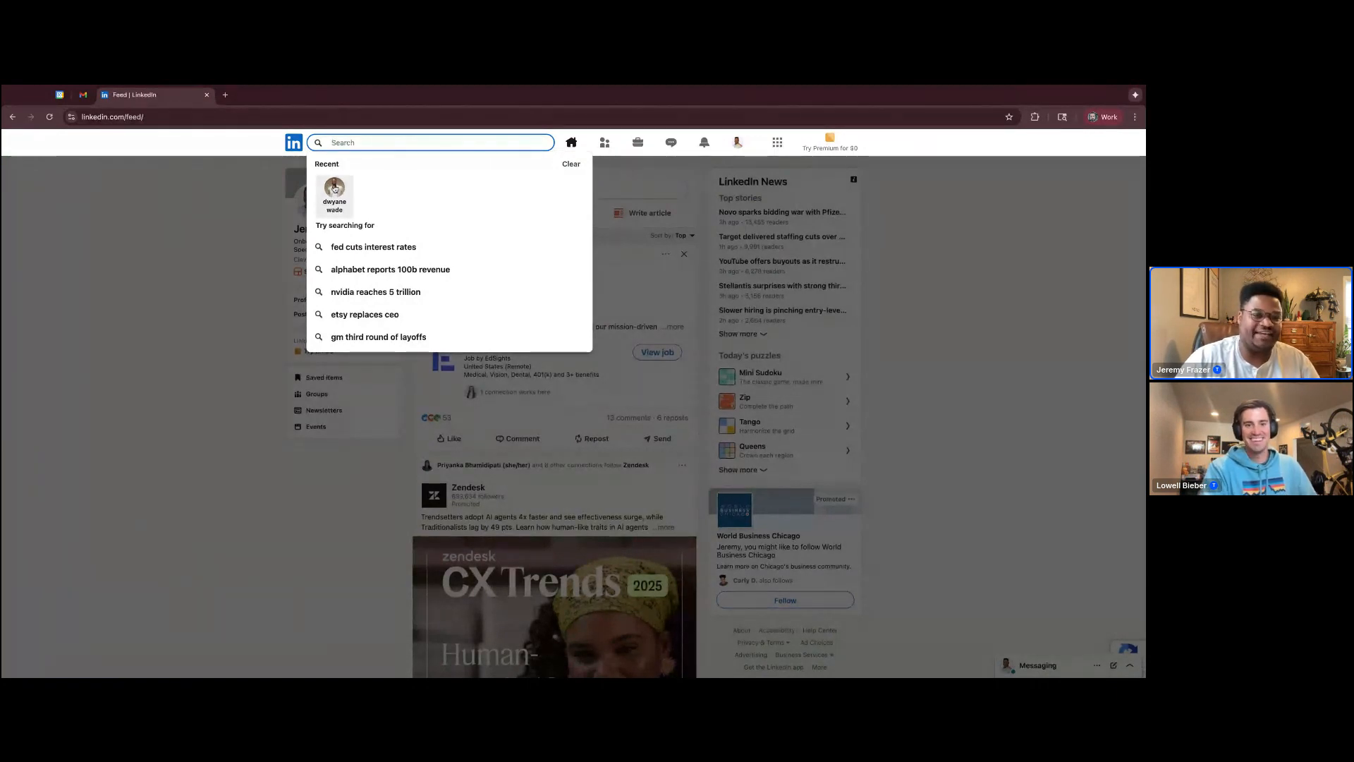
pyautogui.scroll(-1, 335, 189)
pyautogui.click(335, 190)
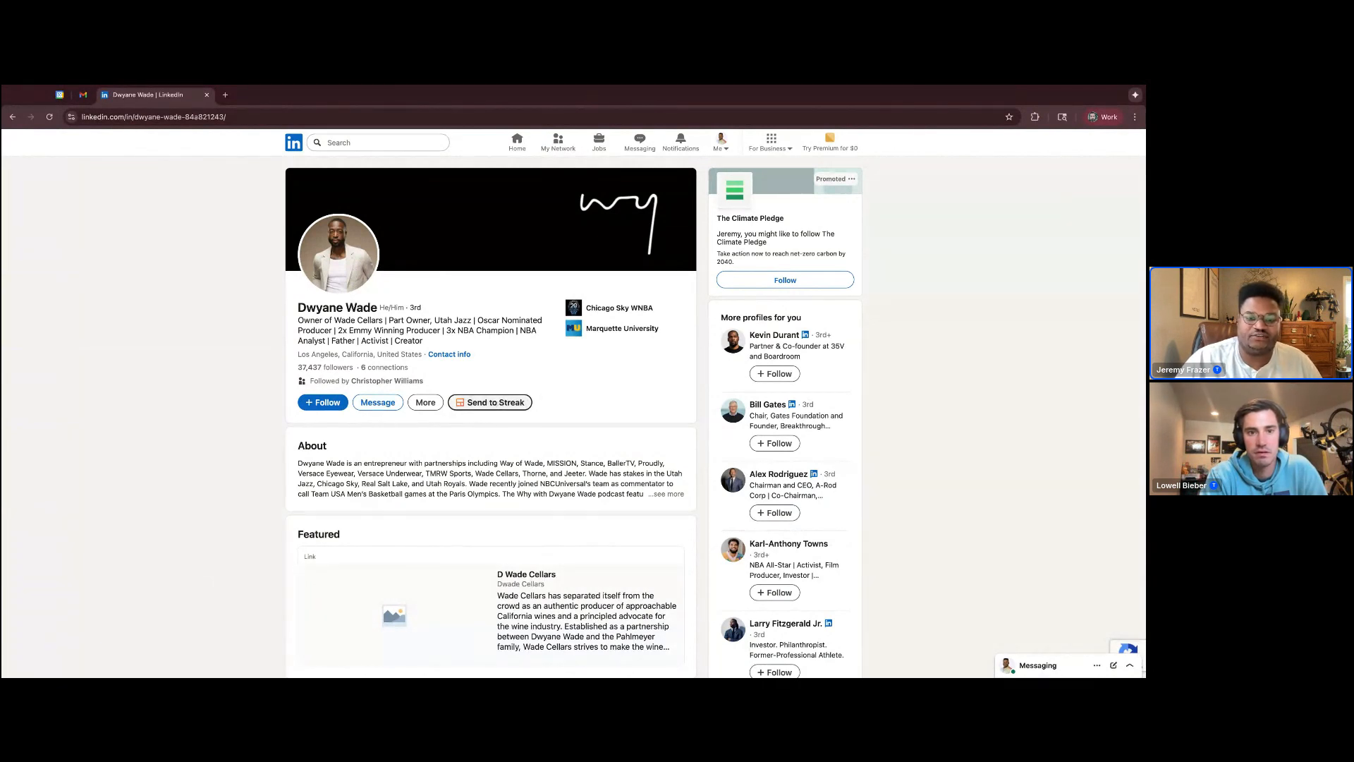
# Send Dwyane Wade's LinkedIn profile to the Wholesale Coffee pipeline in Streak and view the Streak section on the profile
pyautogui.click(492, 402)
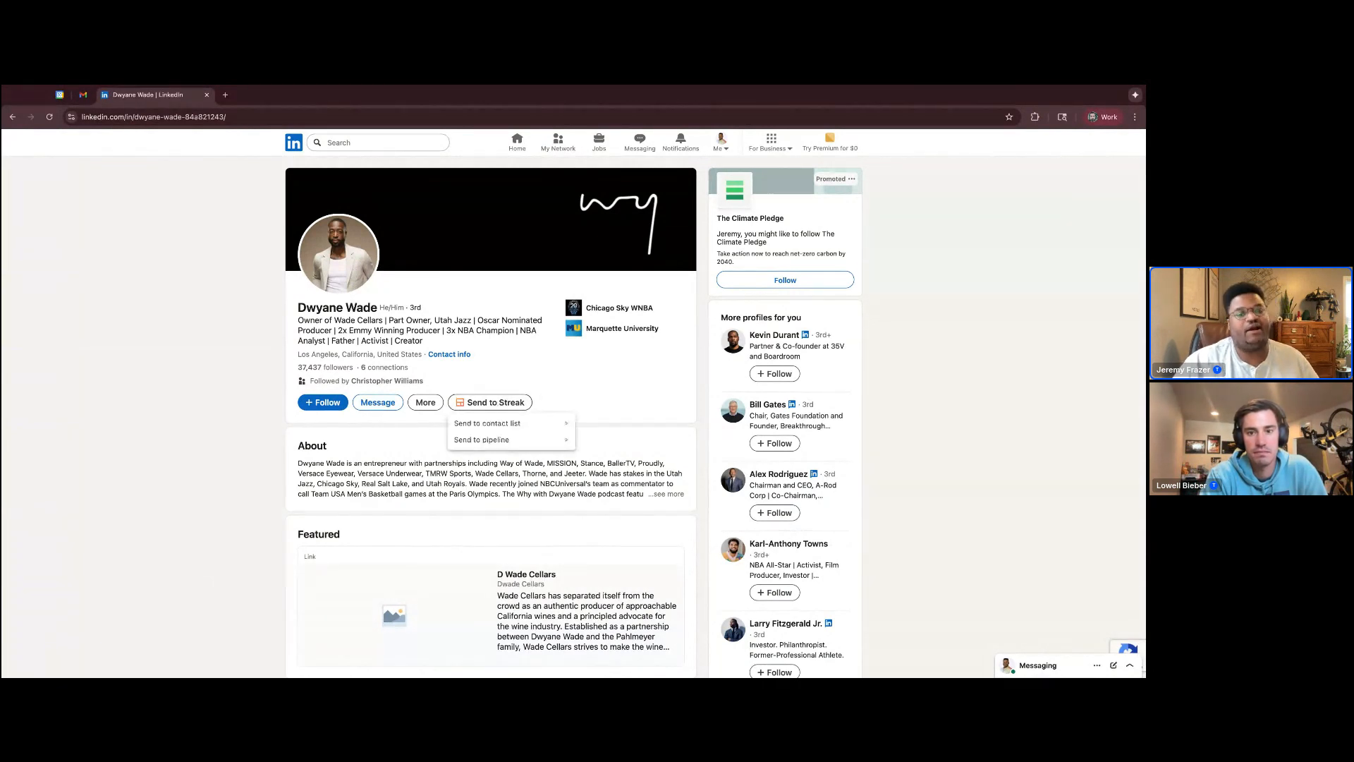
pyautogui.moveTo(496, 423)
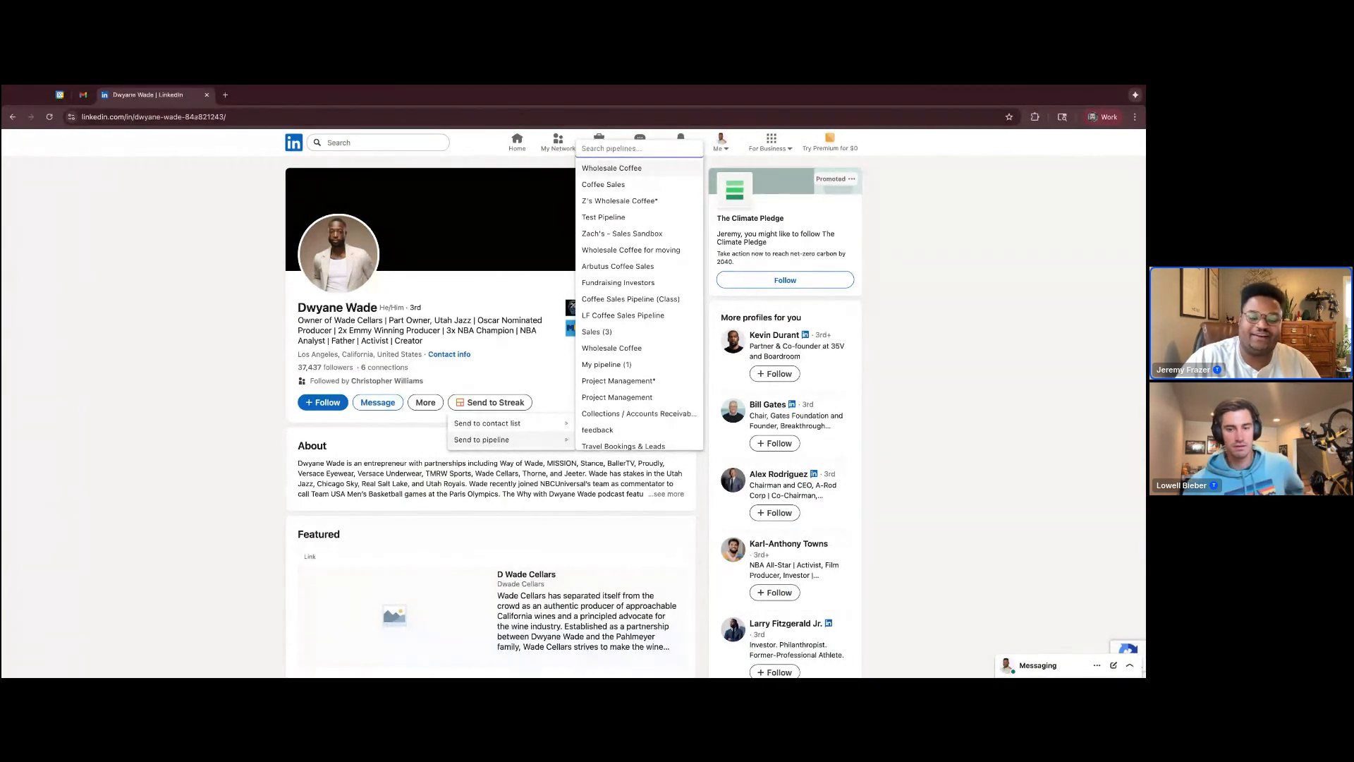
pyautogui.click(612, 169)
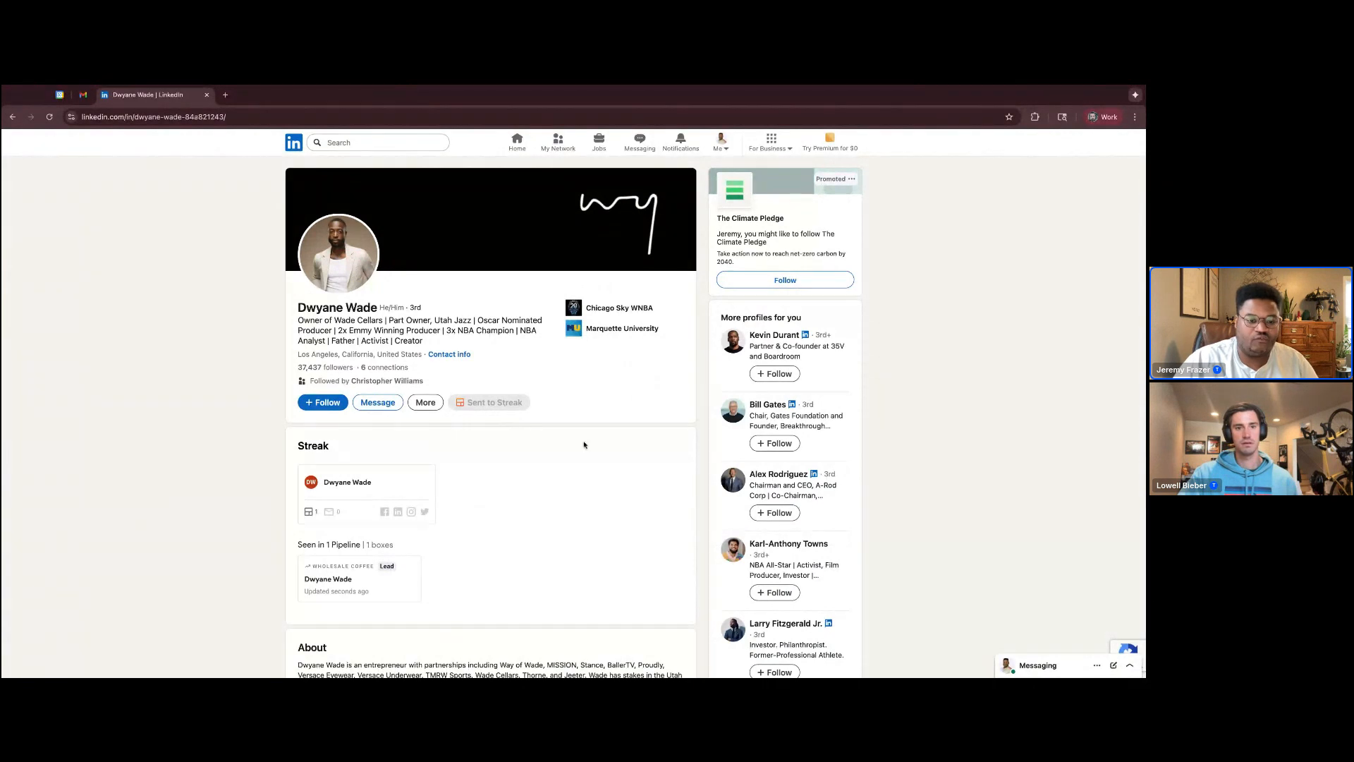
pyautogui.scroll(-2, 573, 444)
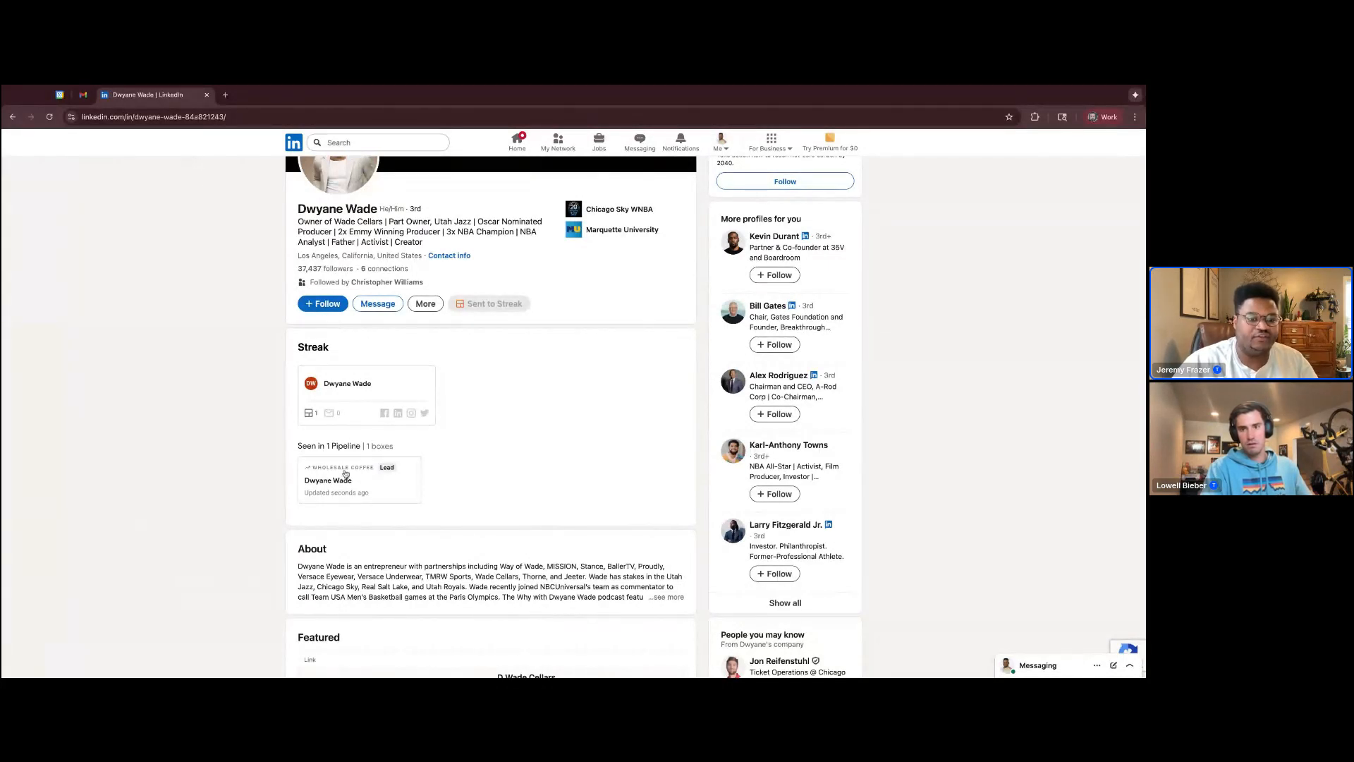
# Switch back to Gmail and open the Wholesale Coffee pipeline in Streak
pyautogui.click(83, 95)
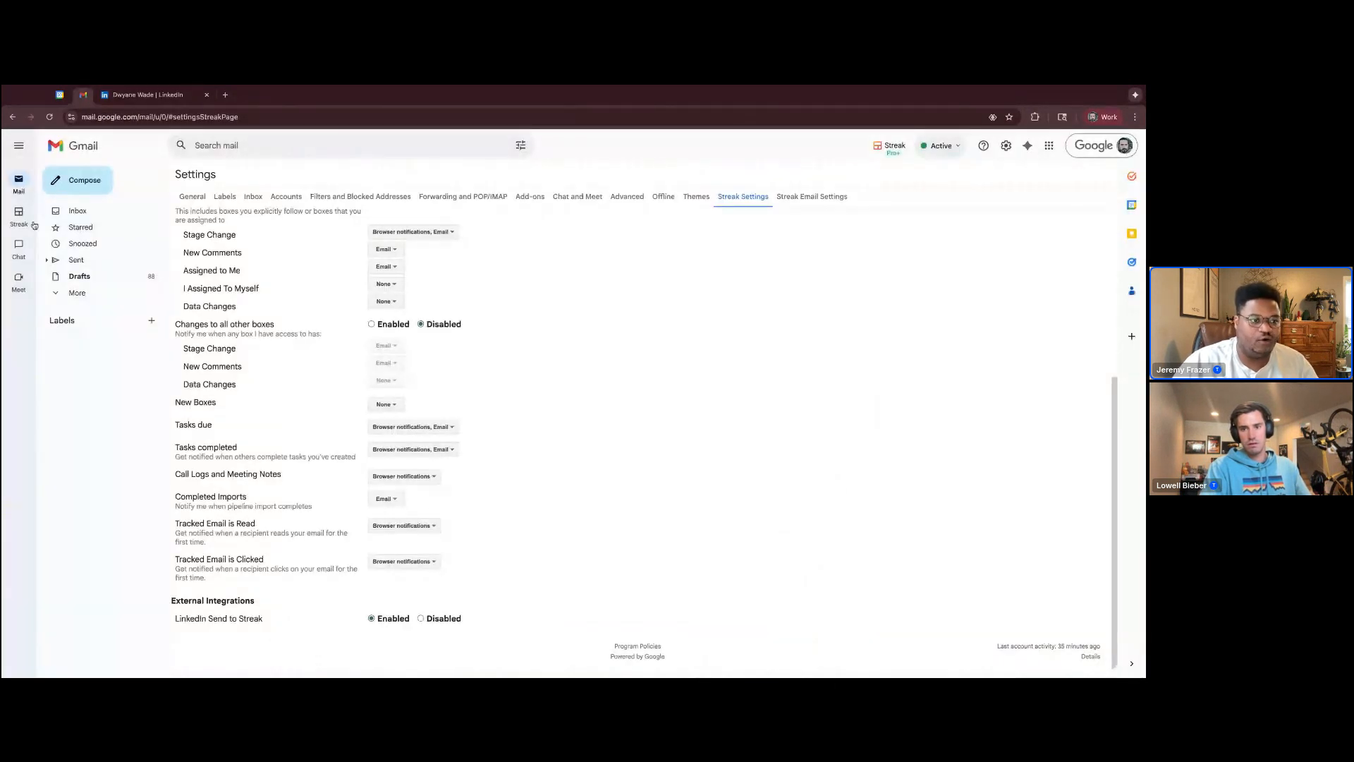
pyautogui.moveTo(34, 225)
pyautogui.click(105, 324)
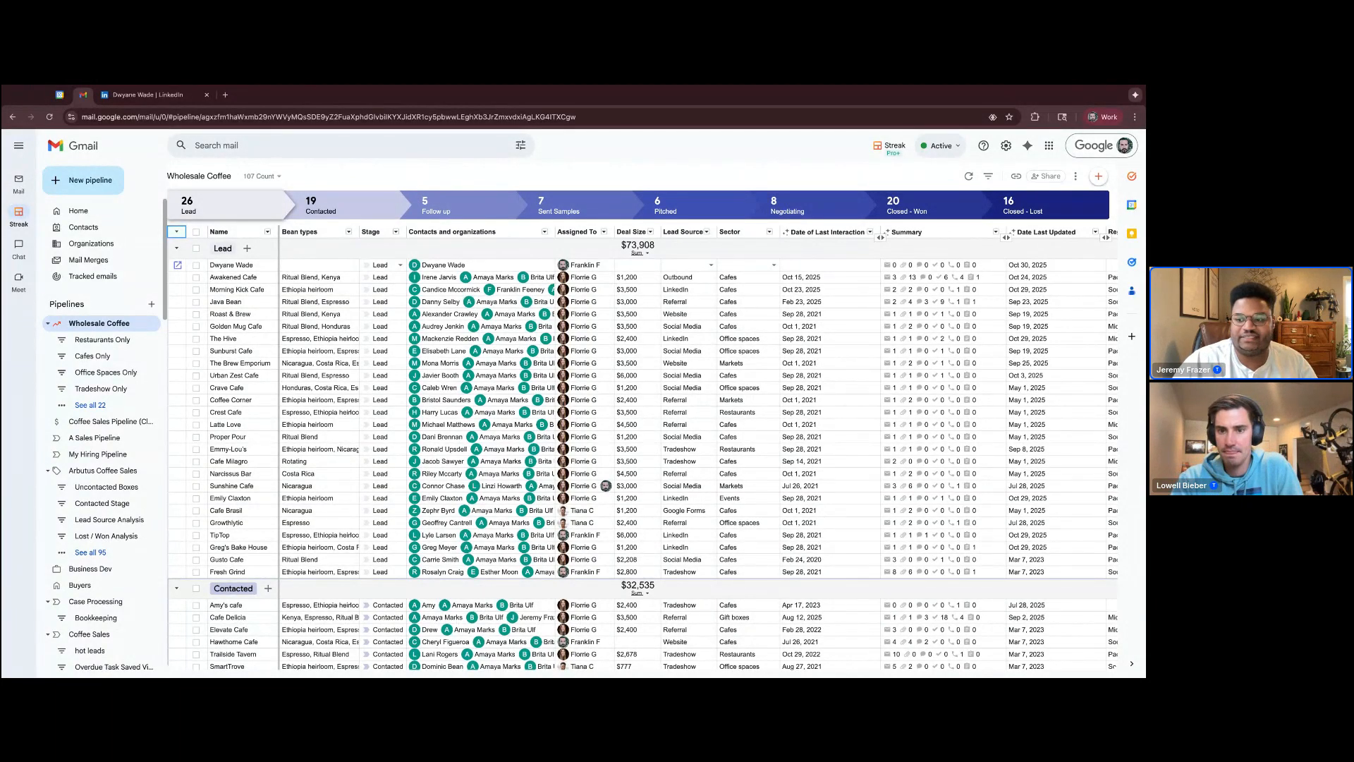
# View the contact details of the new Dwyane Wade lead, including the LinkedIn link, and close them
pyautogui.click(455, 266)
pyautogui.click(460, 289)
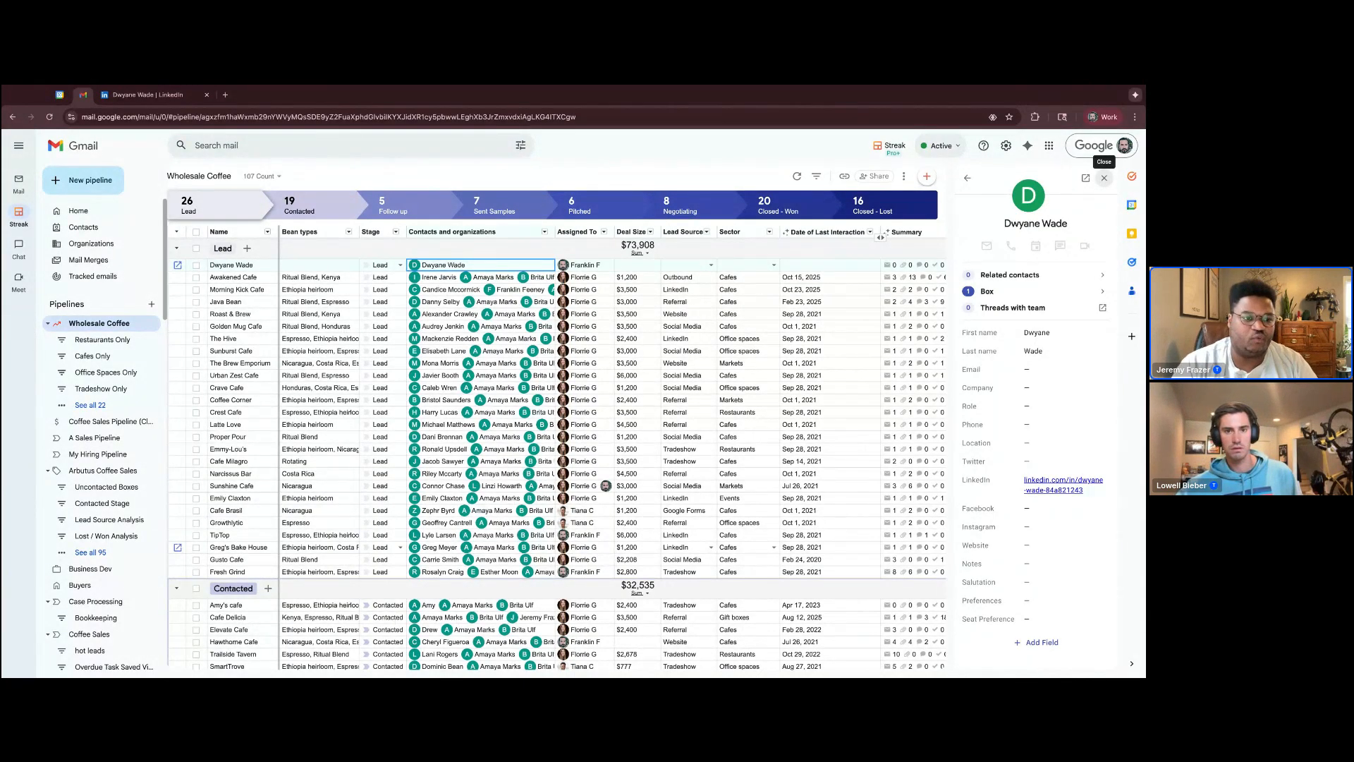
pyautogui.click(1104, 177)
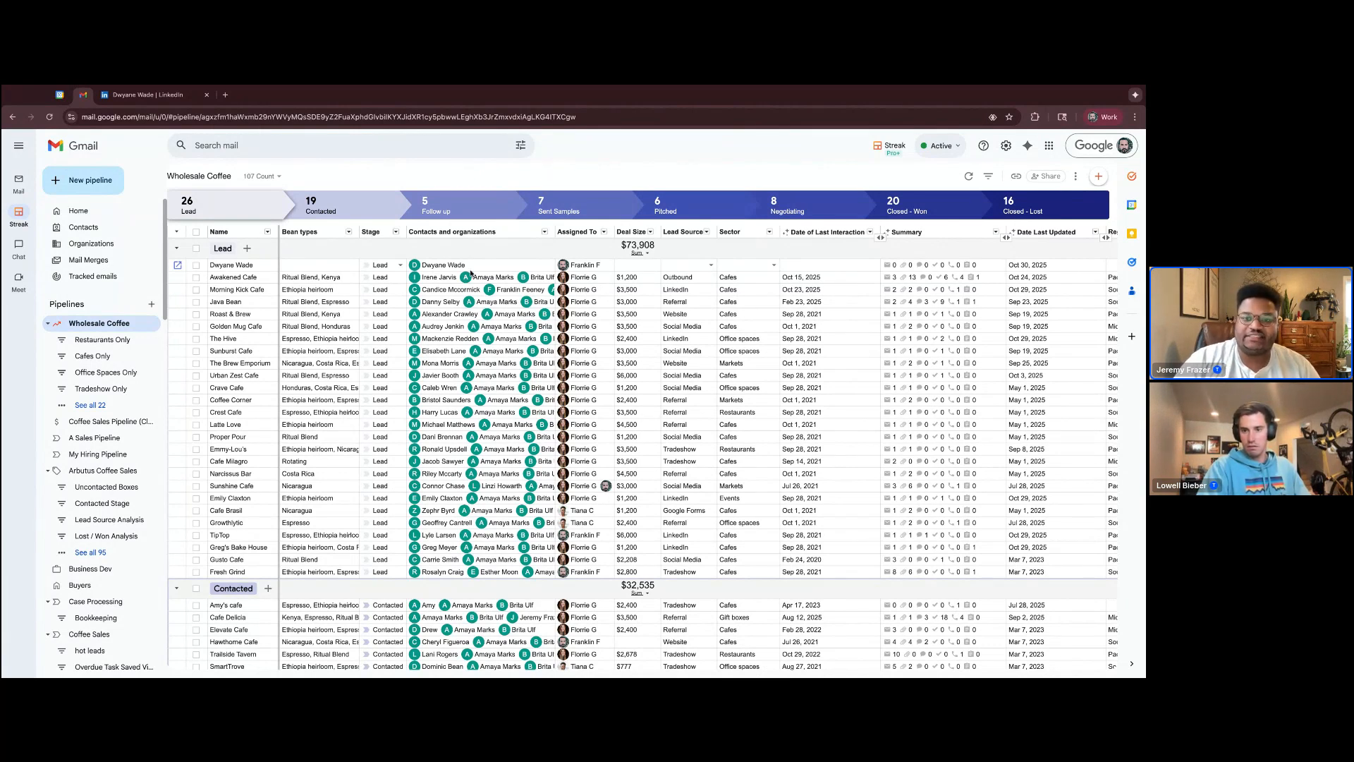
# Set the Lead Source of the Dwyane Wade box to LinkedIn
pyautogui.click(682, 265)
pyautogui.click(682, 265)
pyautogui.click(690, 182)
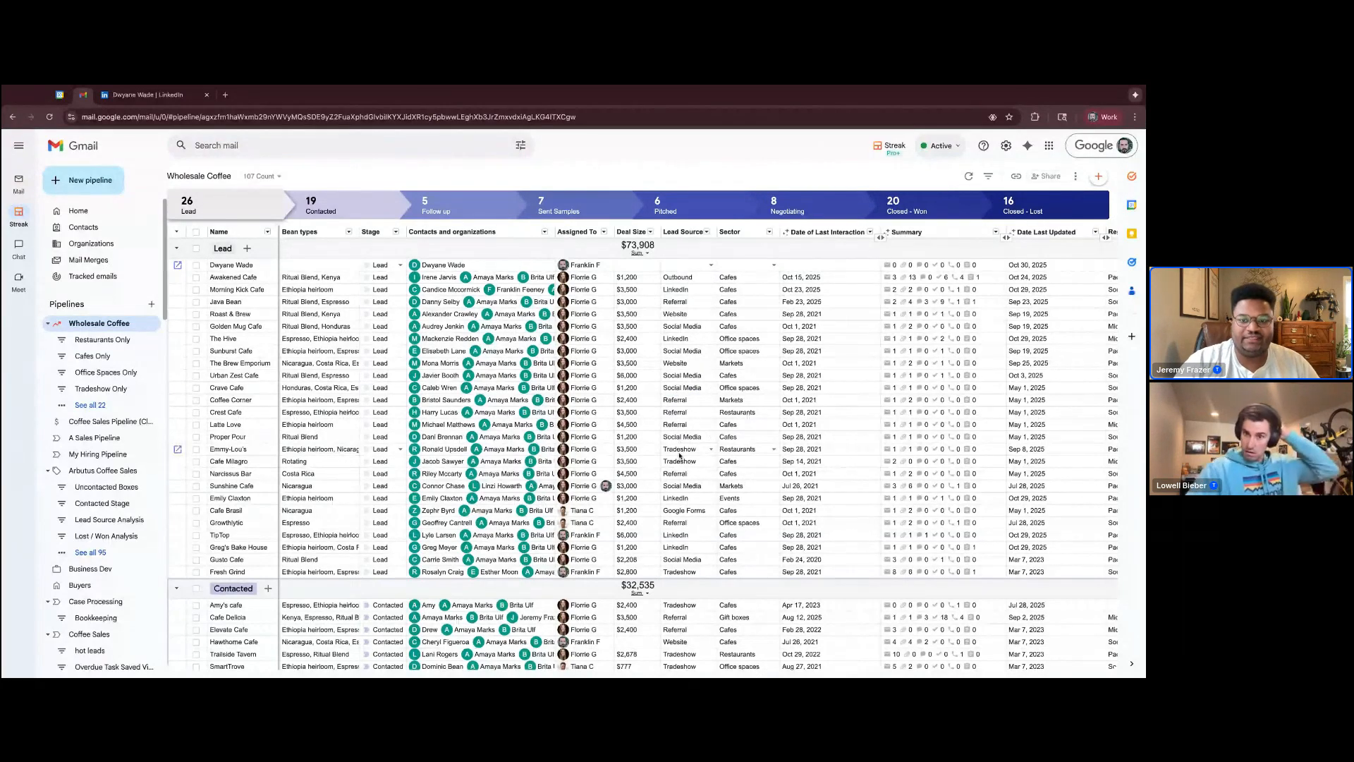
pyautogui.click(680, 265)
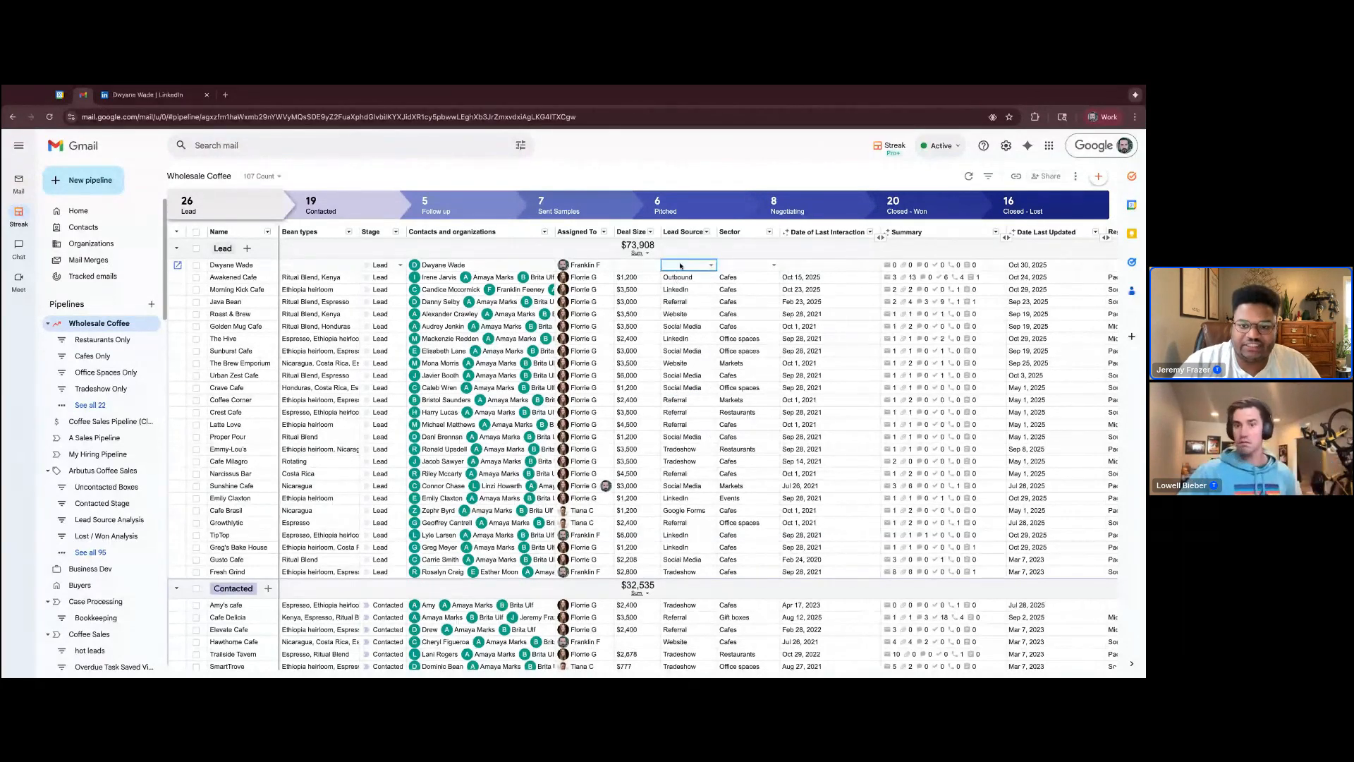
pyautogui.click(681, 265)
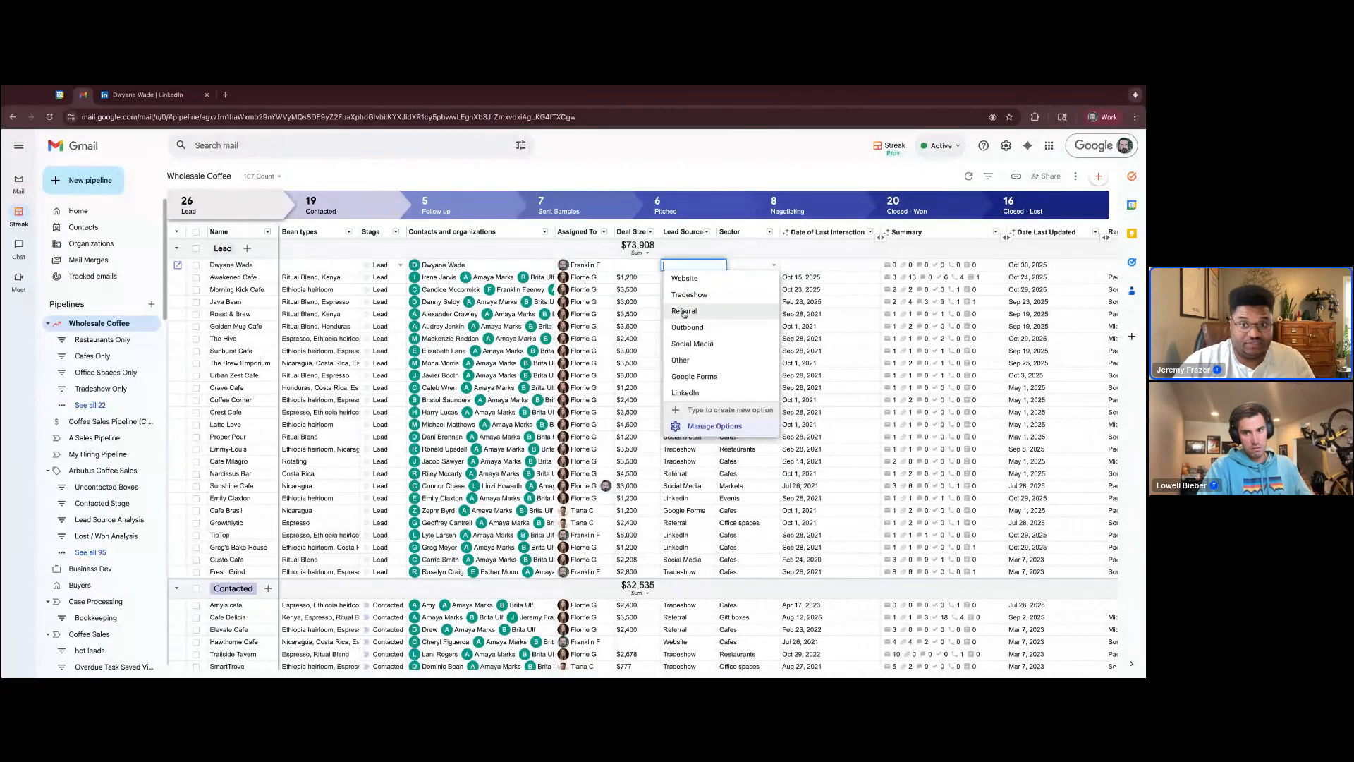
pyautogui.click(705, 393)
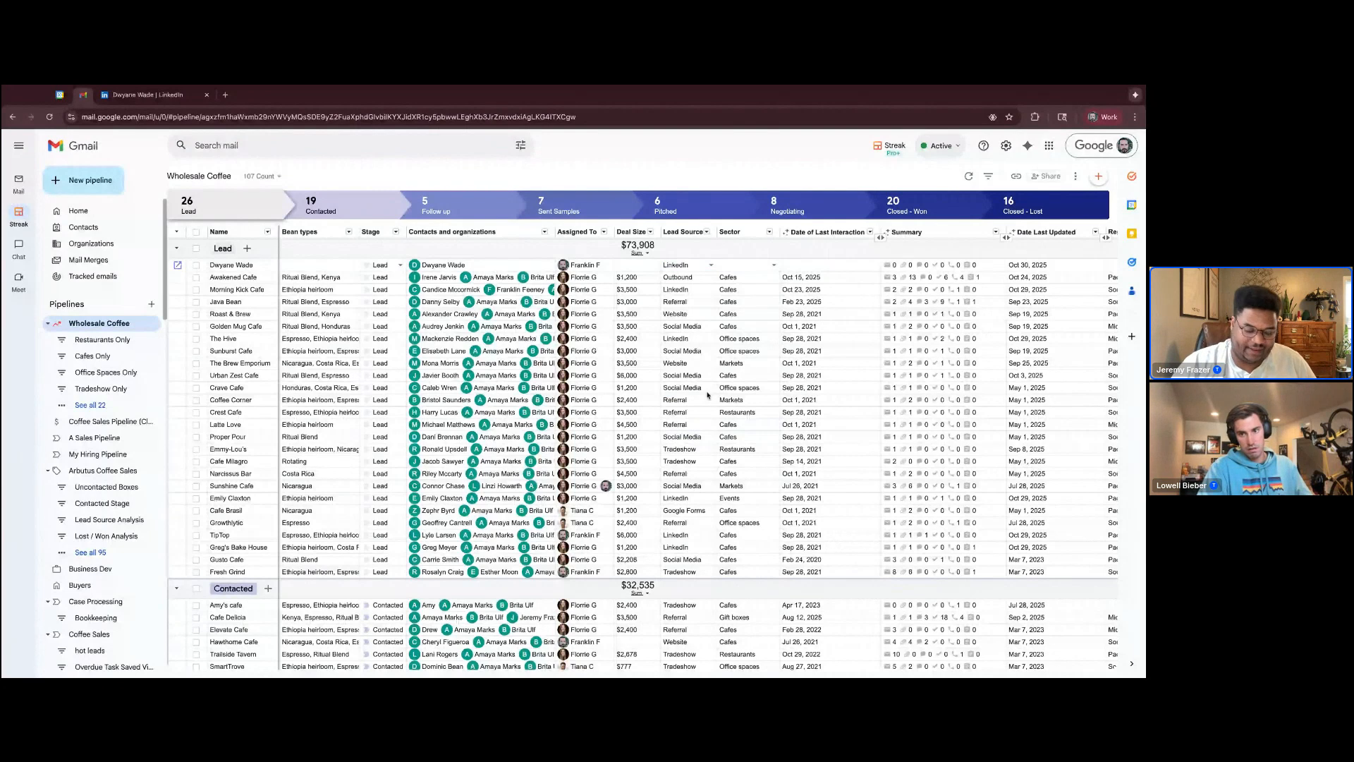
# Look over the pipeline's lead sources across the stages and open the Saved View Editor
pyautogui.scroll(-5, 707, 395)
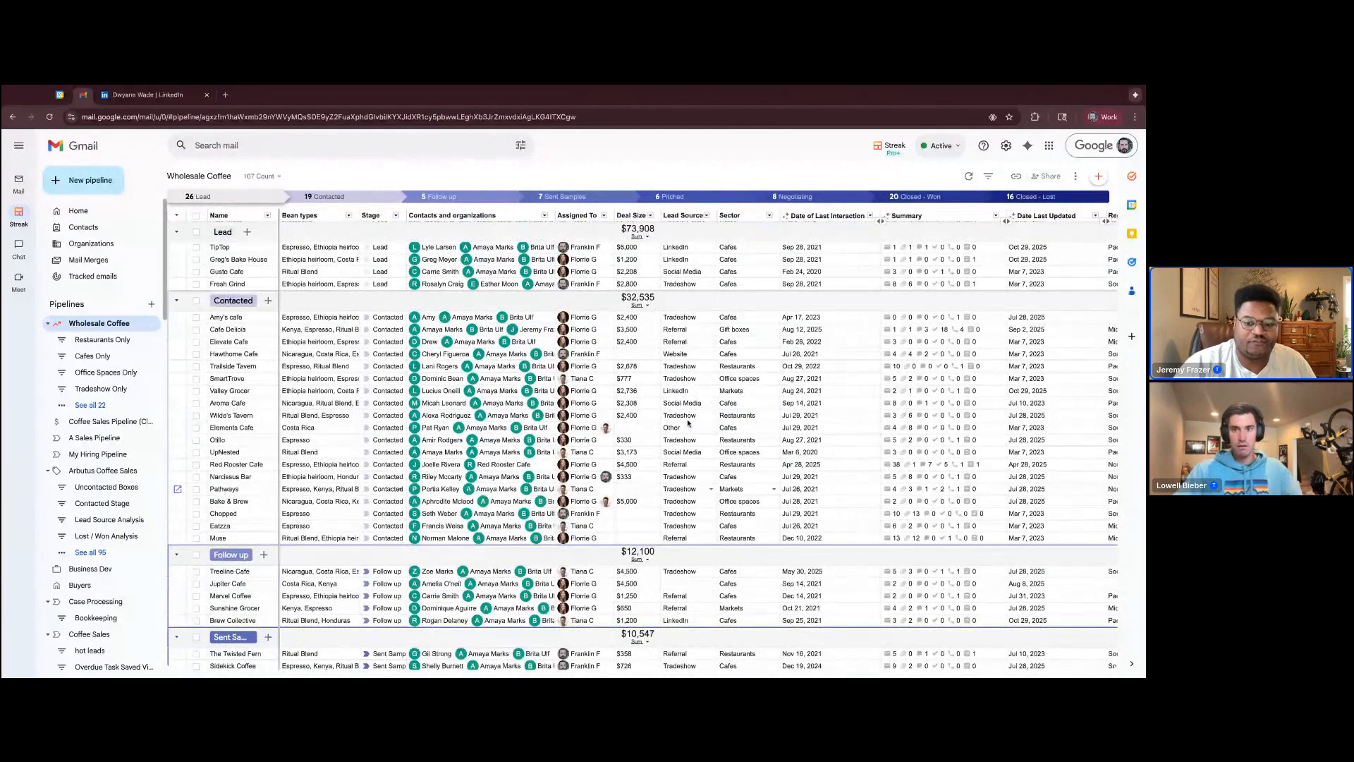
pyautogui.scroll(-2, 689, 422)
pyautogui.scroll(-2, 695, 533)
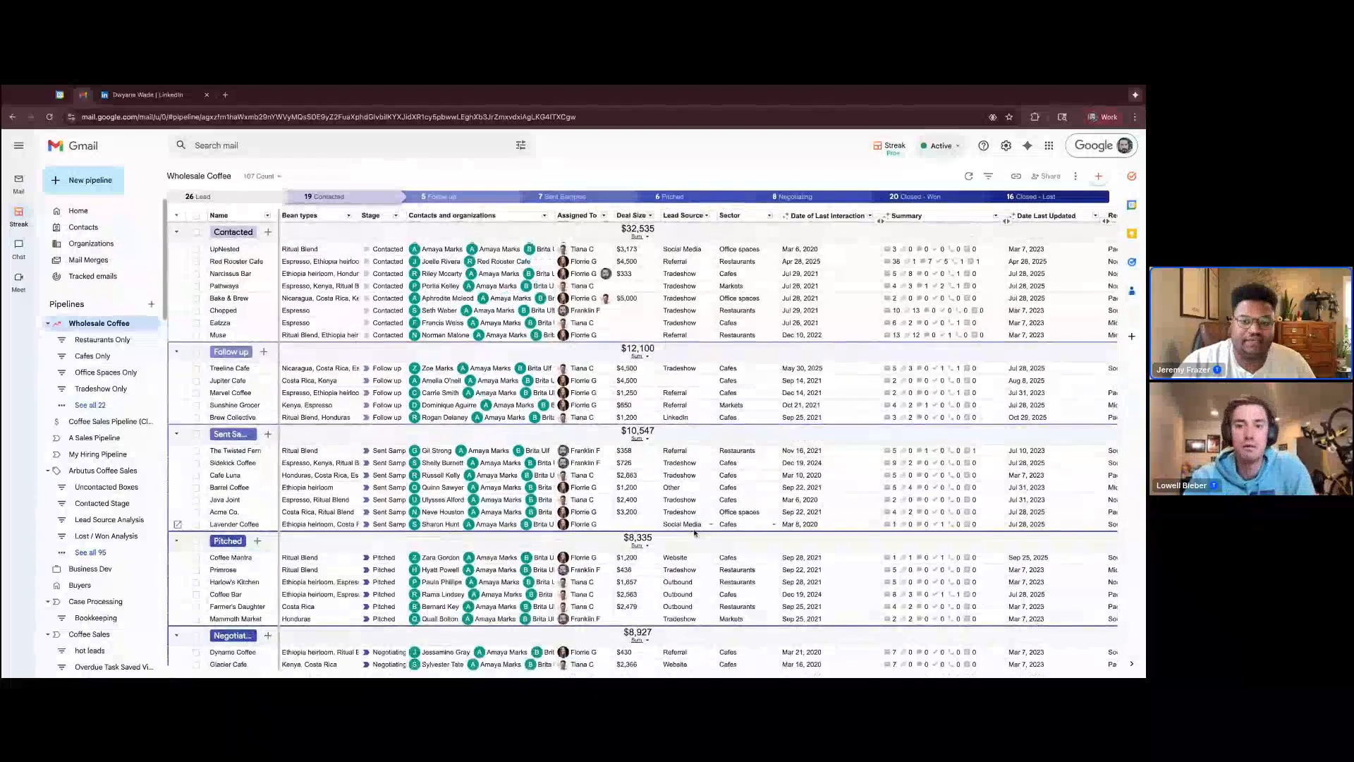
pyautogui.scroll(7, 695, 533)
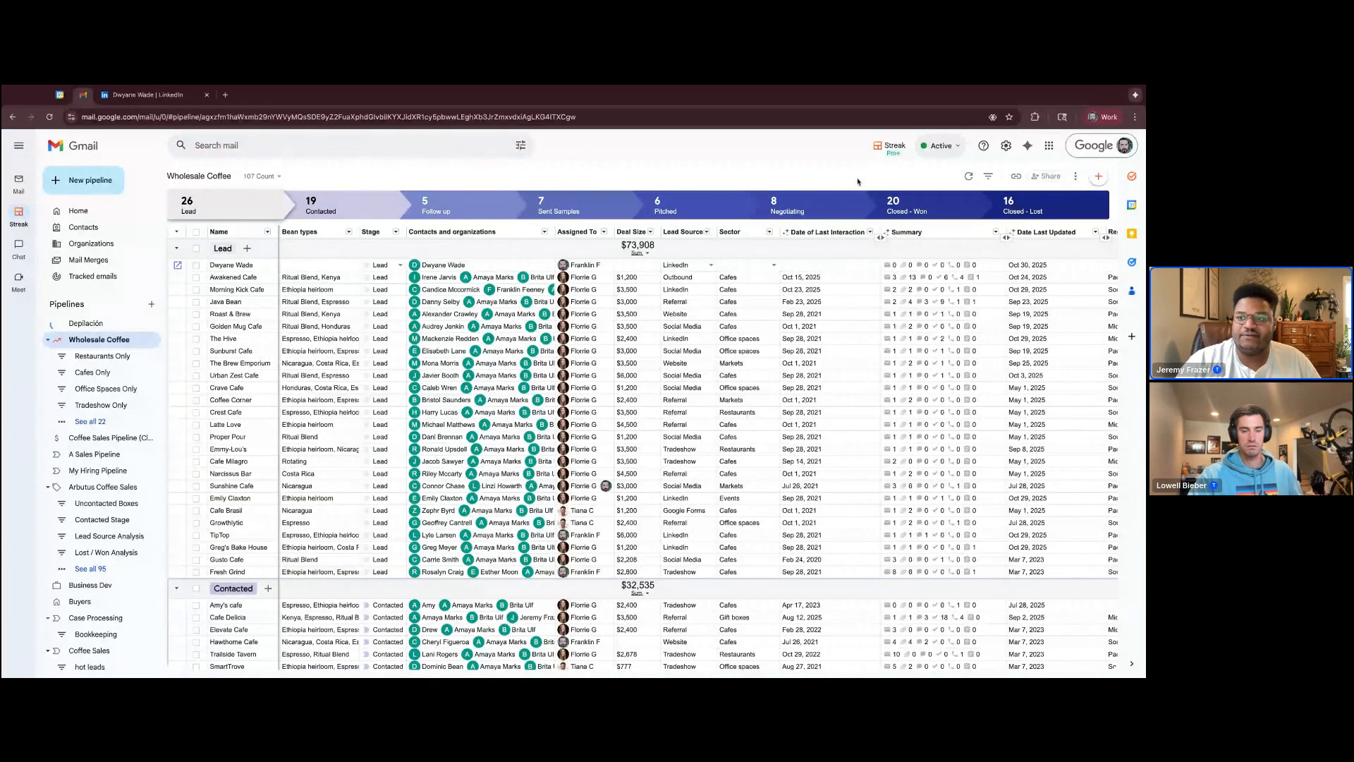
pyautogui.click(988, 177)
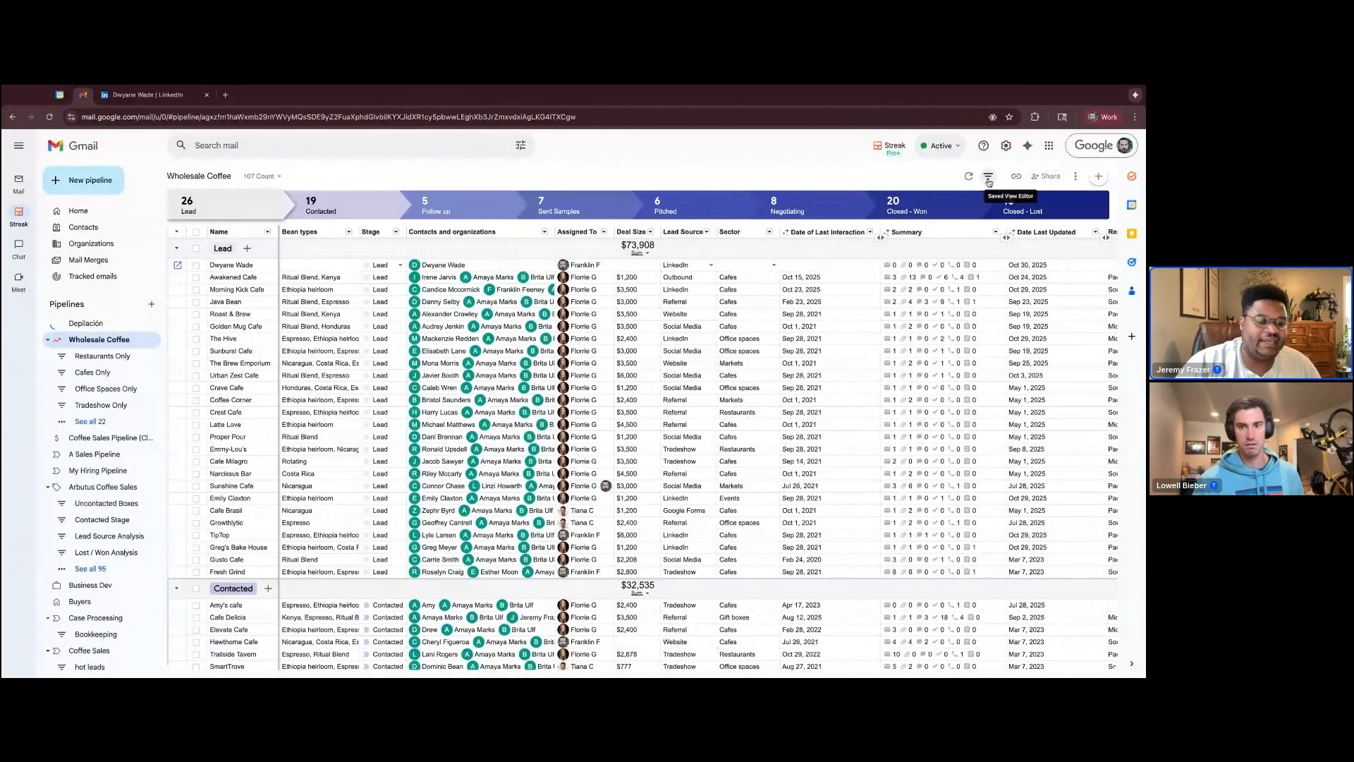
pyautogui.click(989, 182)
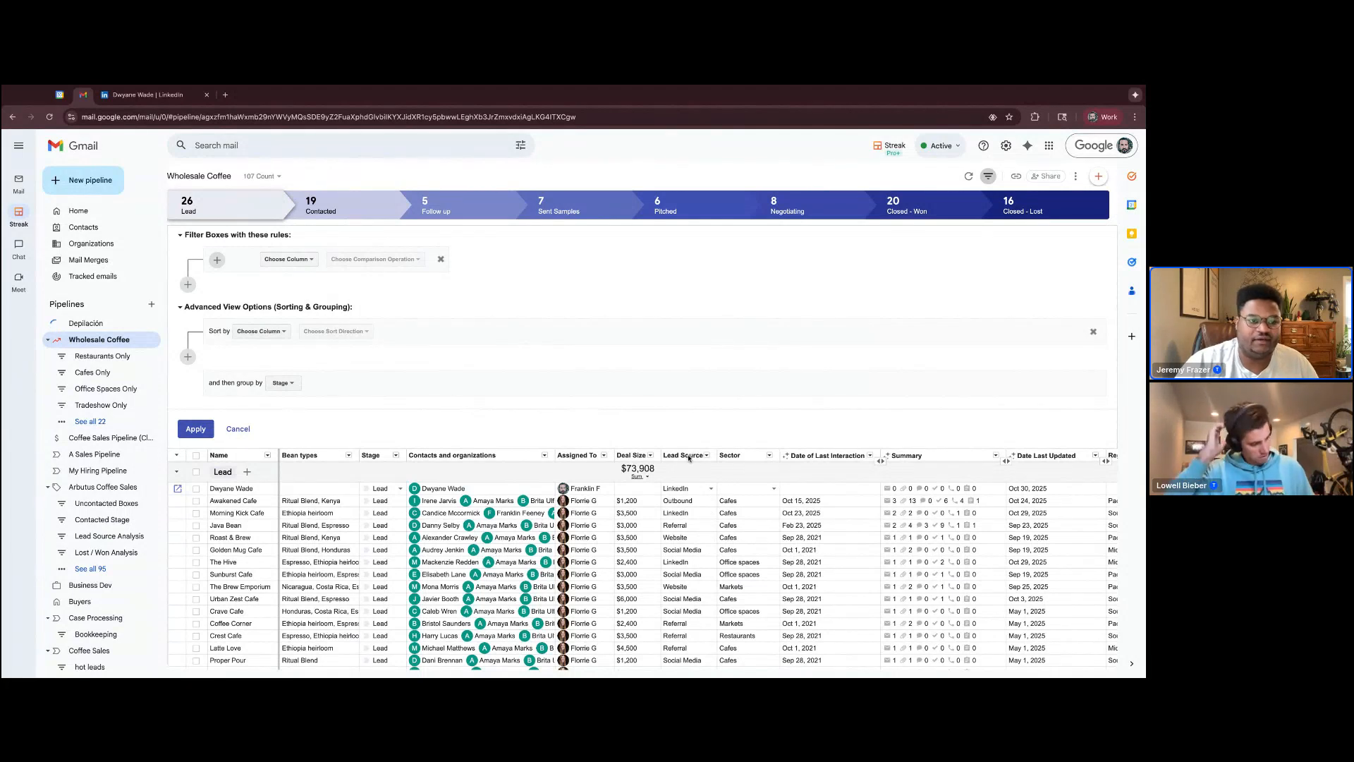
# Filter the Wholesale Coffee boxes with the rule Lead Source Is Any Of LinkedIn and apply it
pyautogui.click(284, 259)
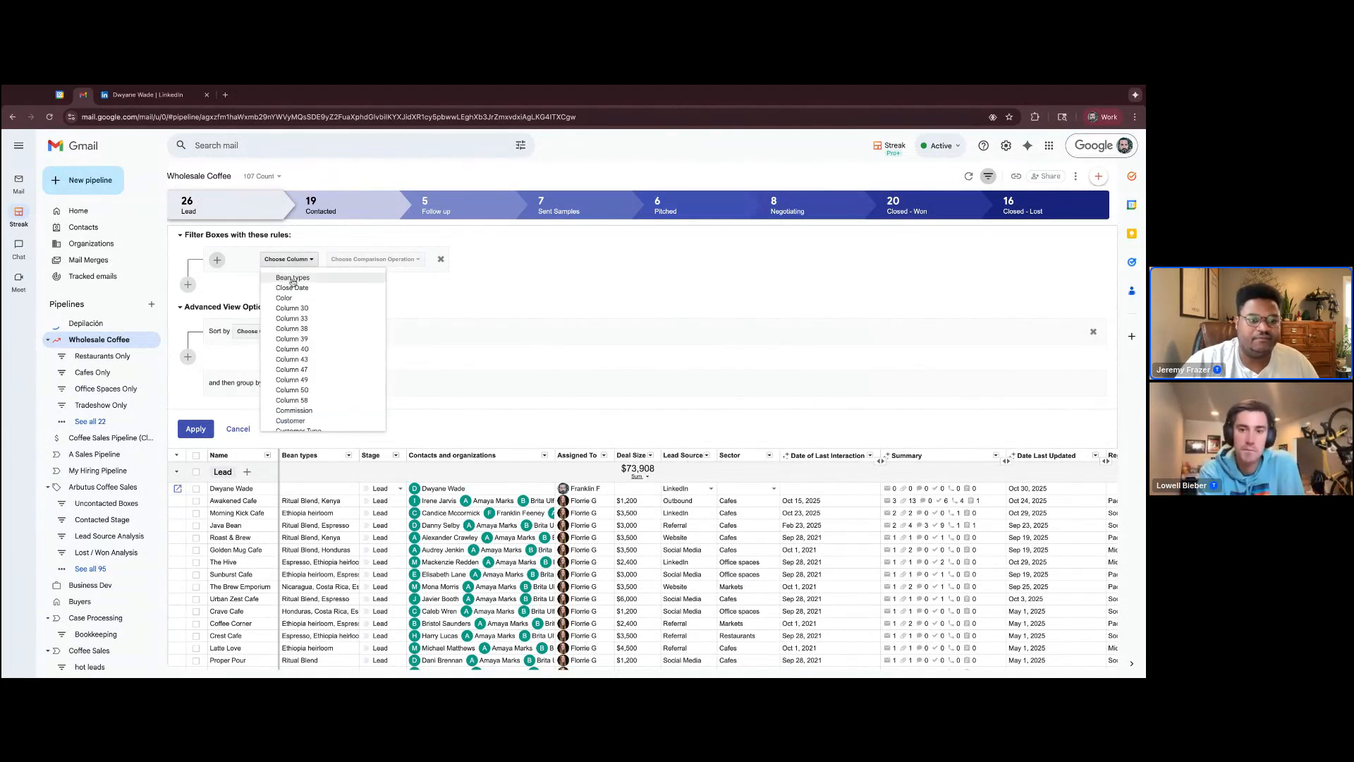
pyautogui.scroll(-5, 293, 281)
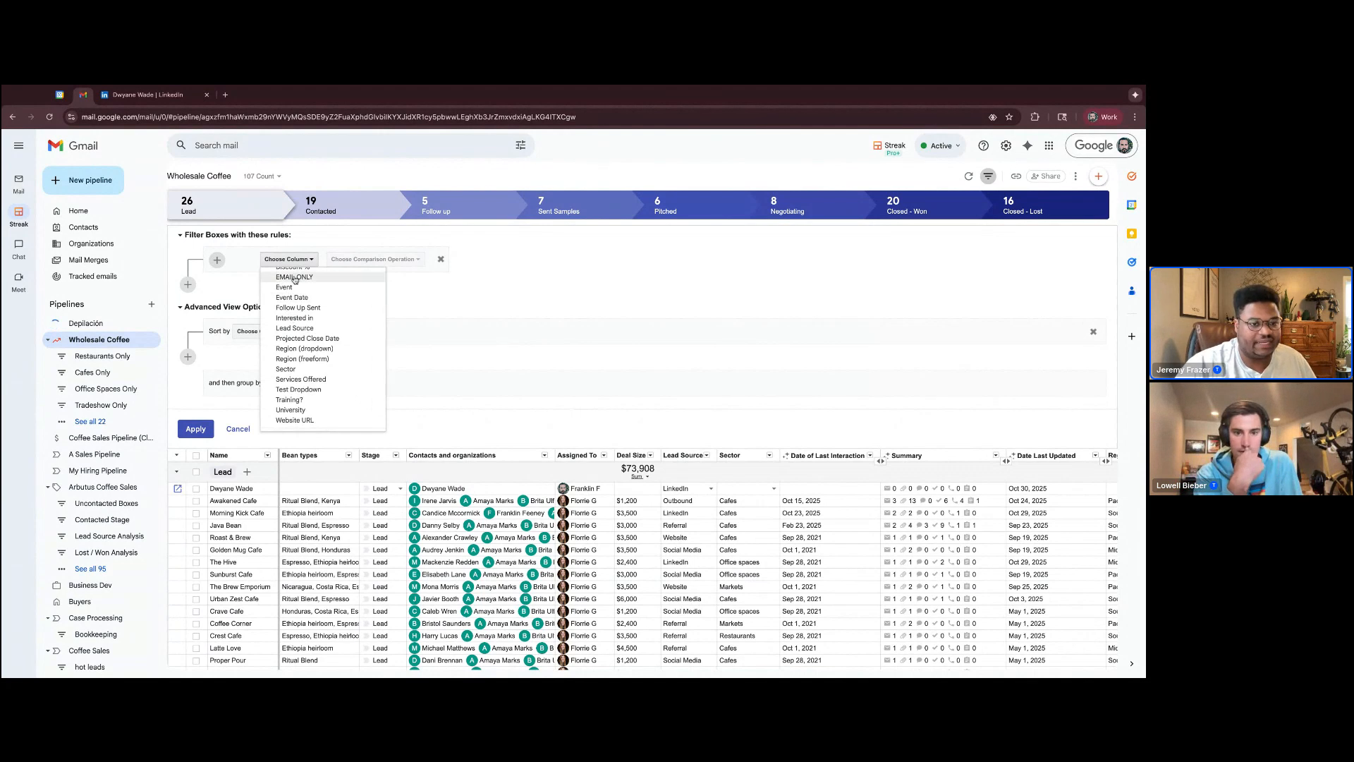
pyautogui.click(307, 328)
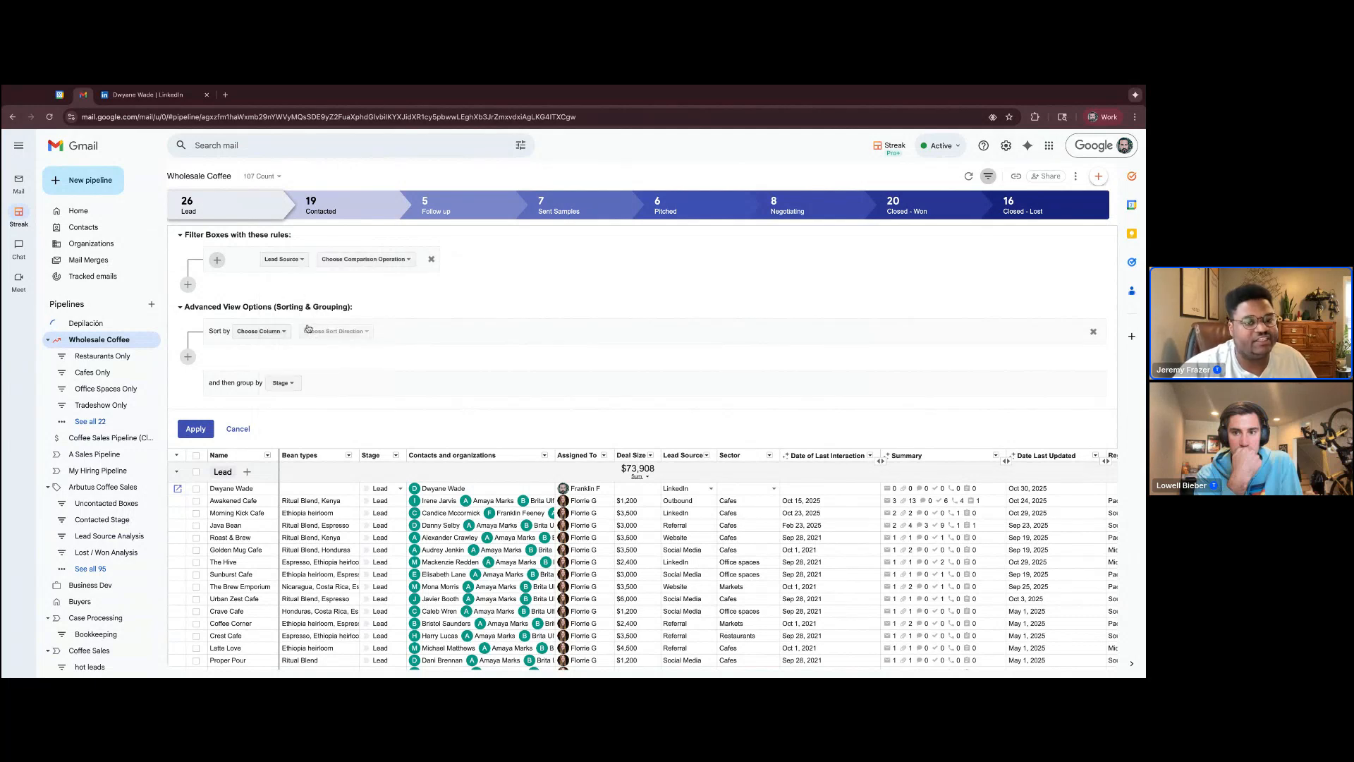
pyautogui.click(365, 259)
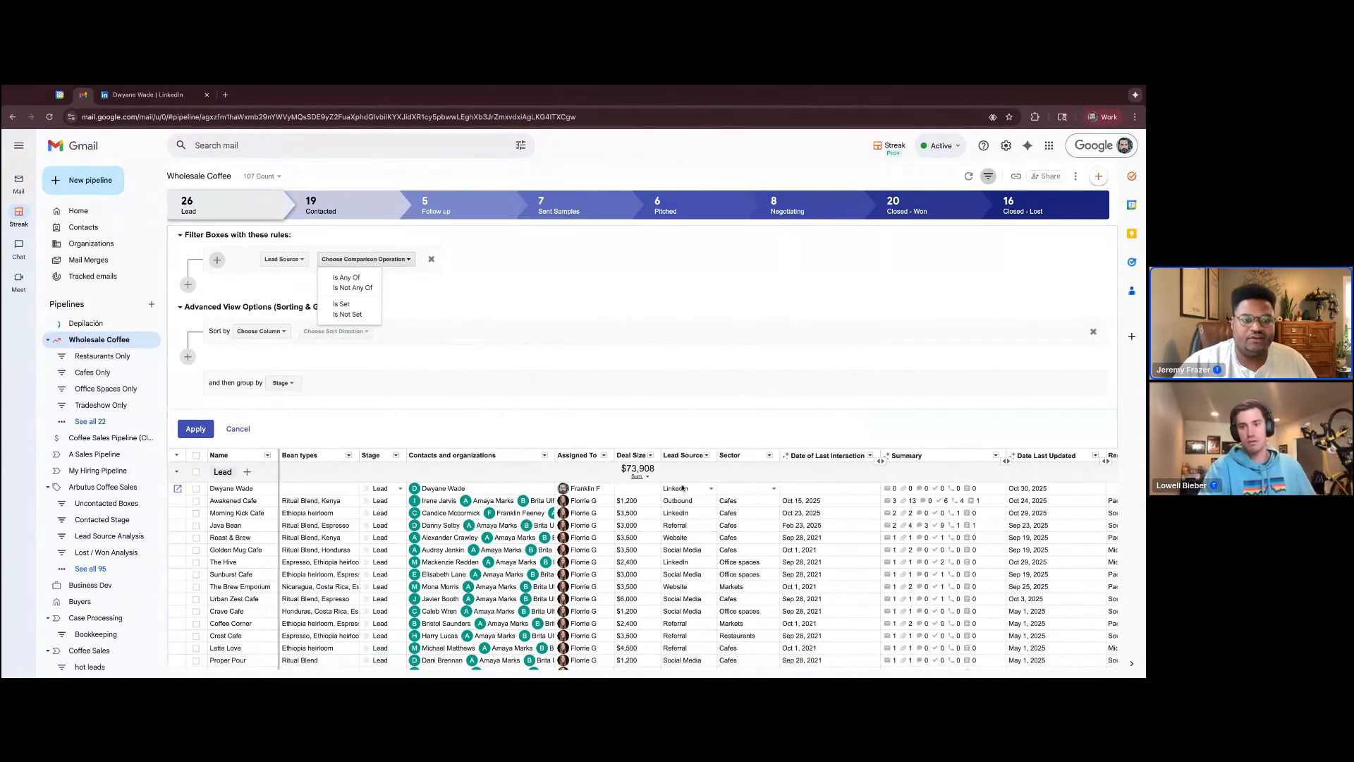
pyautogui.click(352, 279)
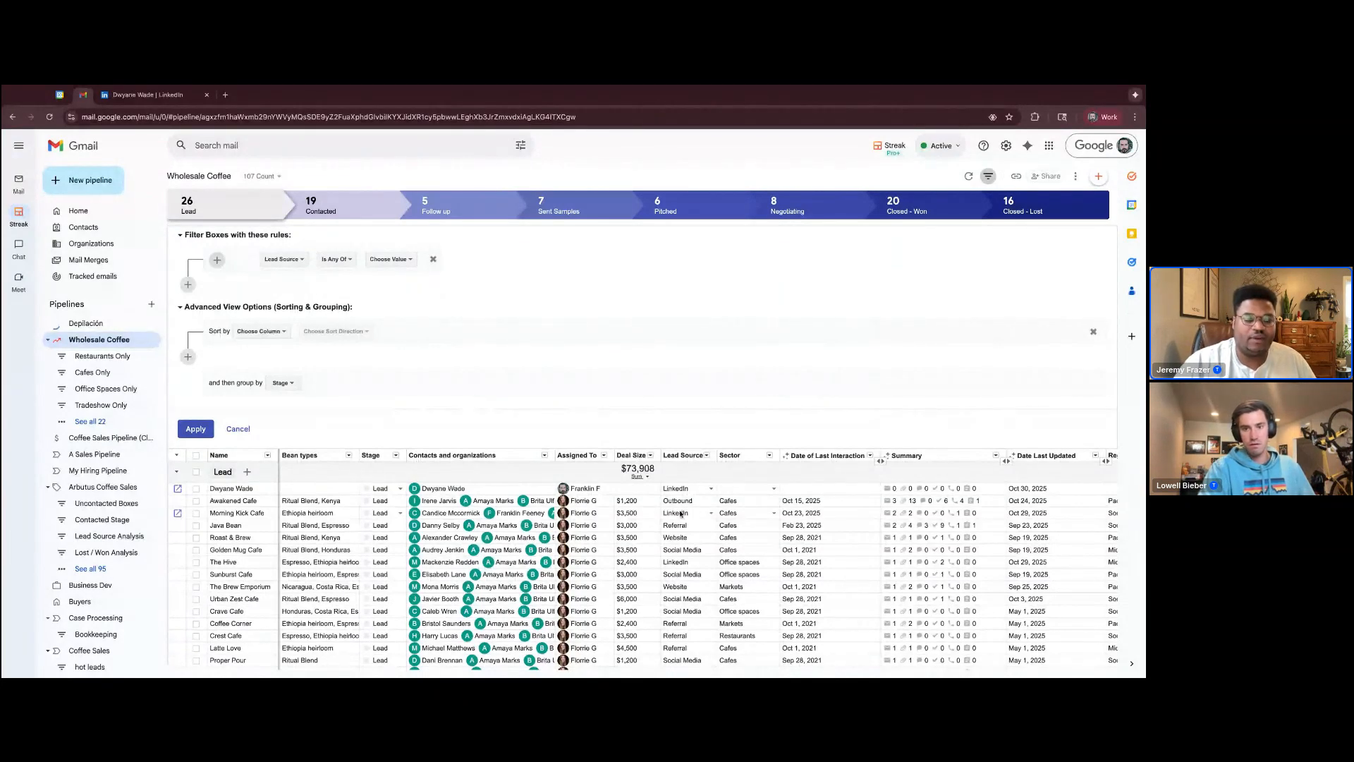
pyautogui.click(388, 263)
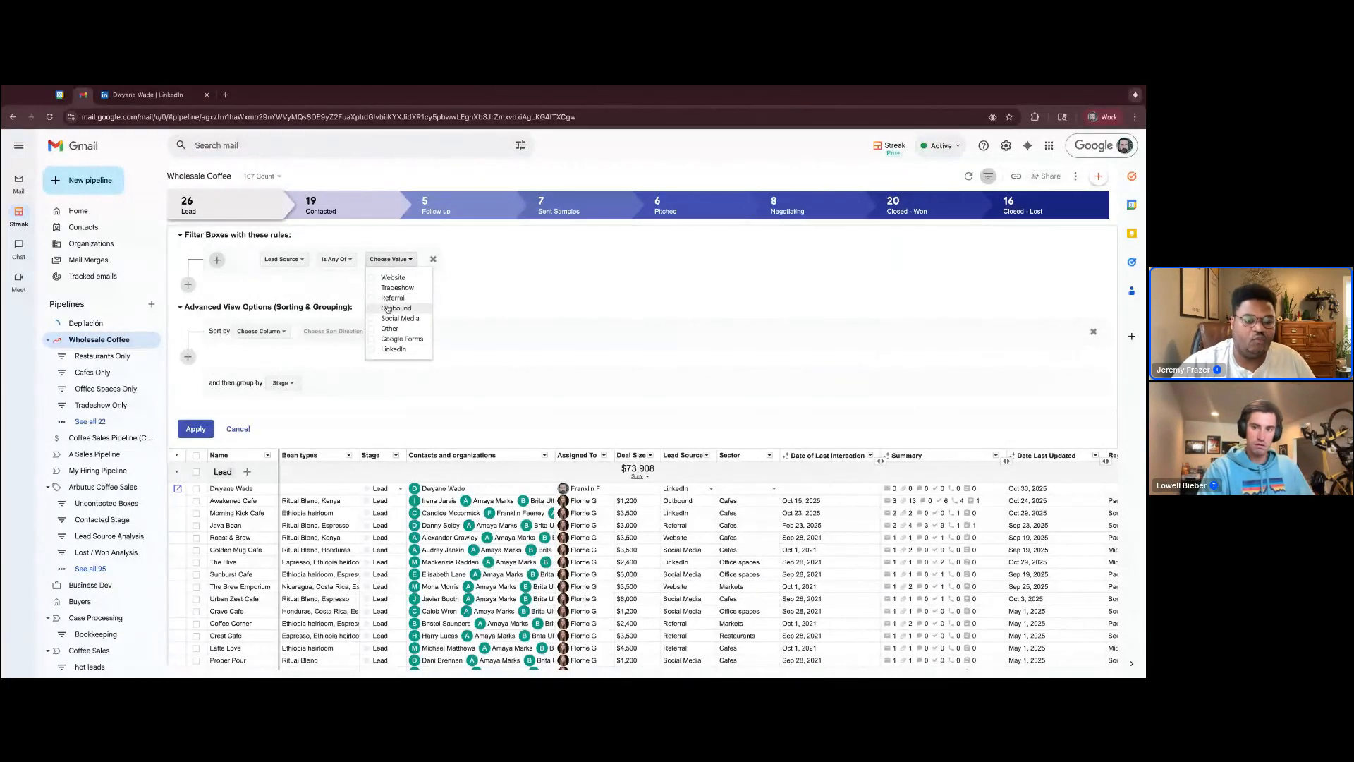
pyautogui.click(373, 351)
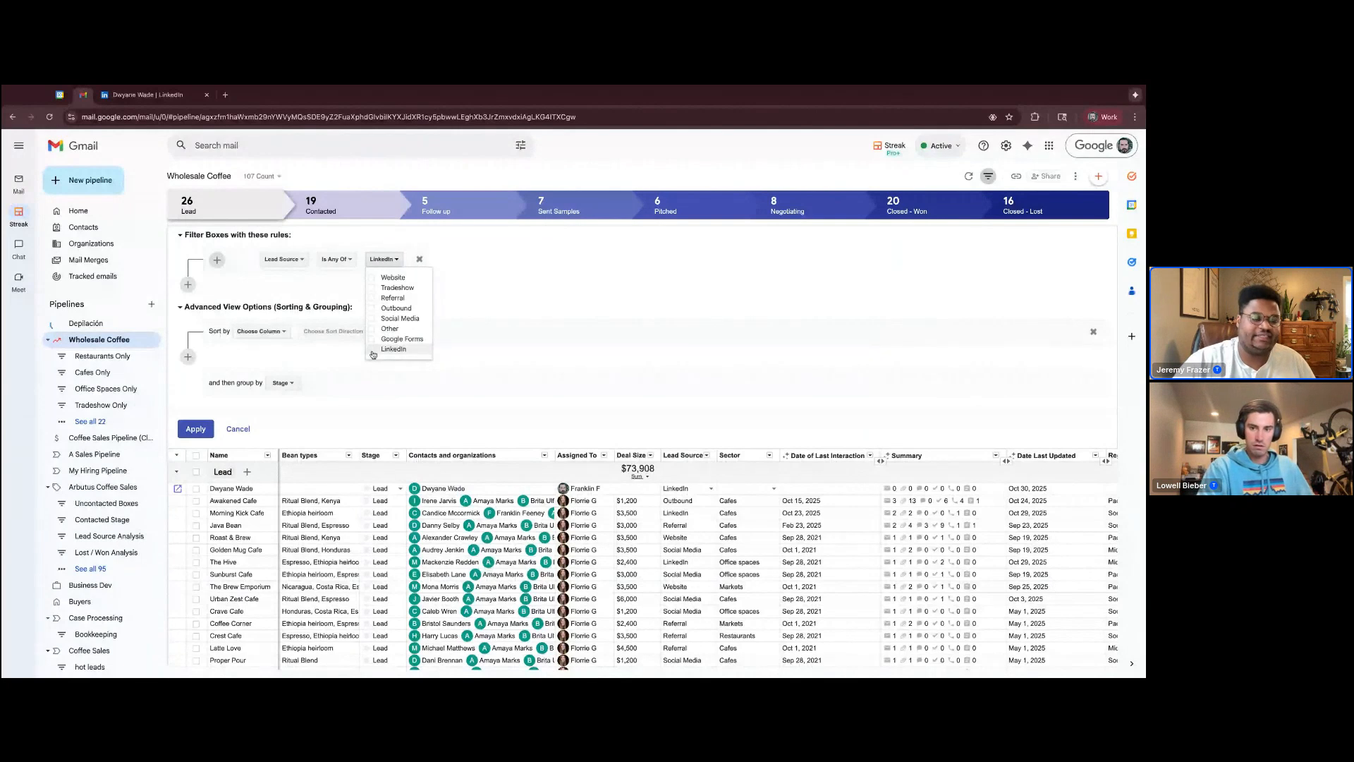
pyautogui.click(196, 430)
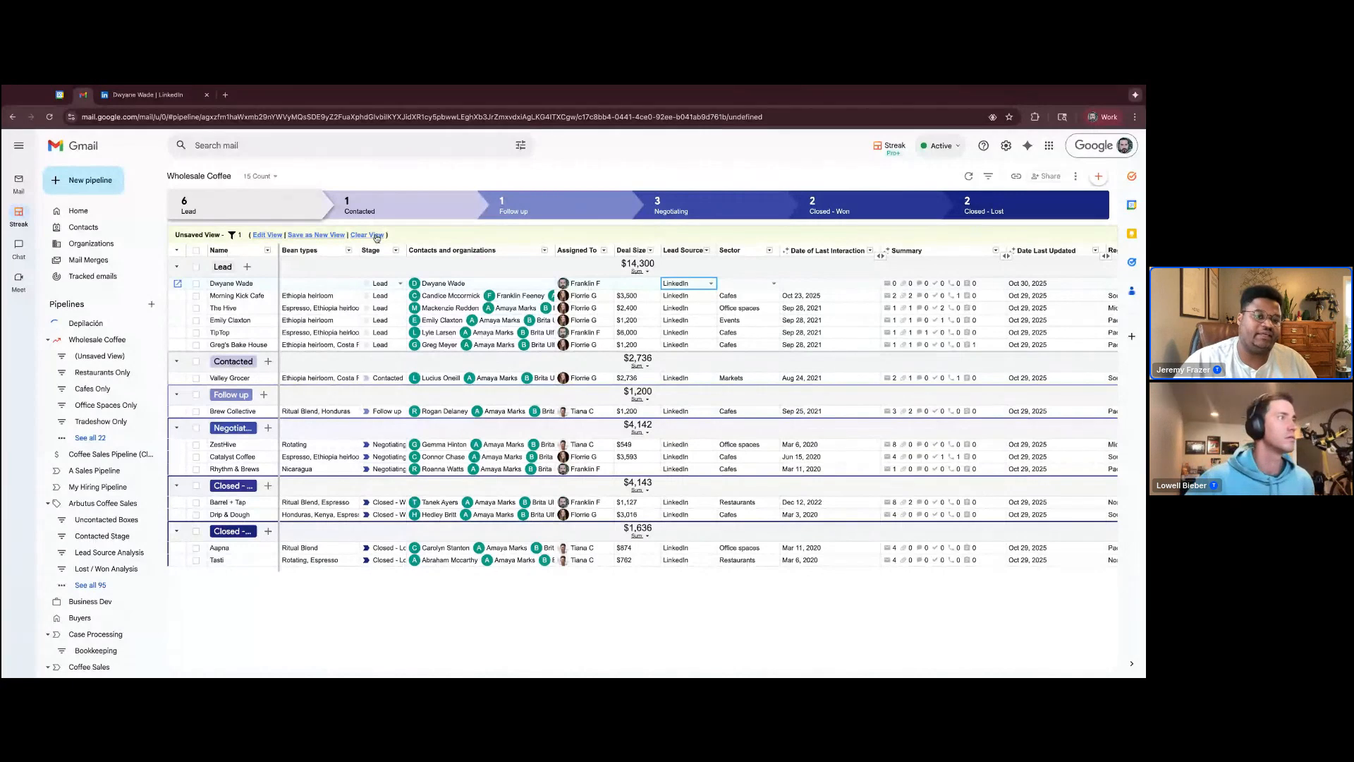
# Save the filtered boxes as a new view named "LinkedIn Only" and reopen it from the full Wholesale Coffee pipeline
pyautogui.click(329, 235)
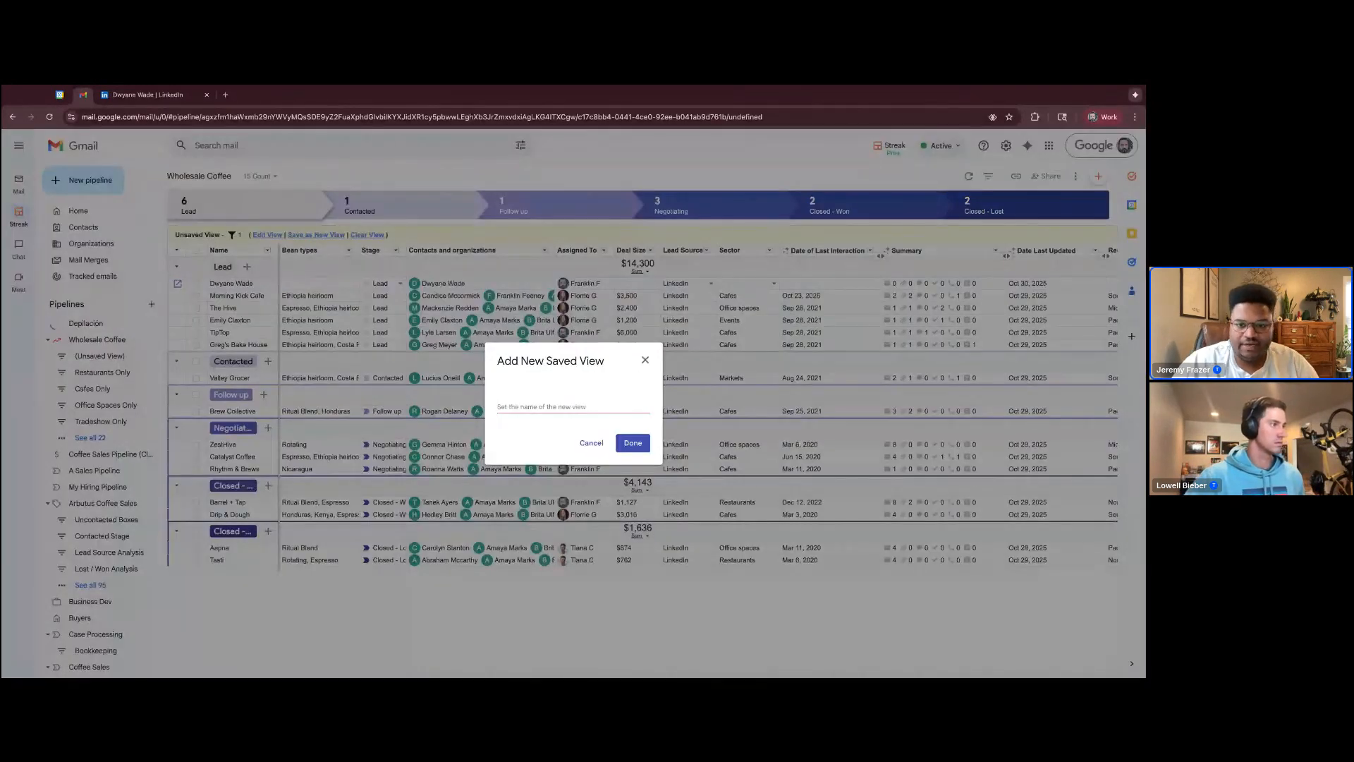
pyautogui.write('LinkedIn Only')
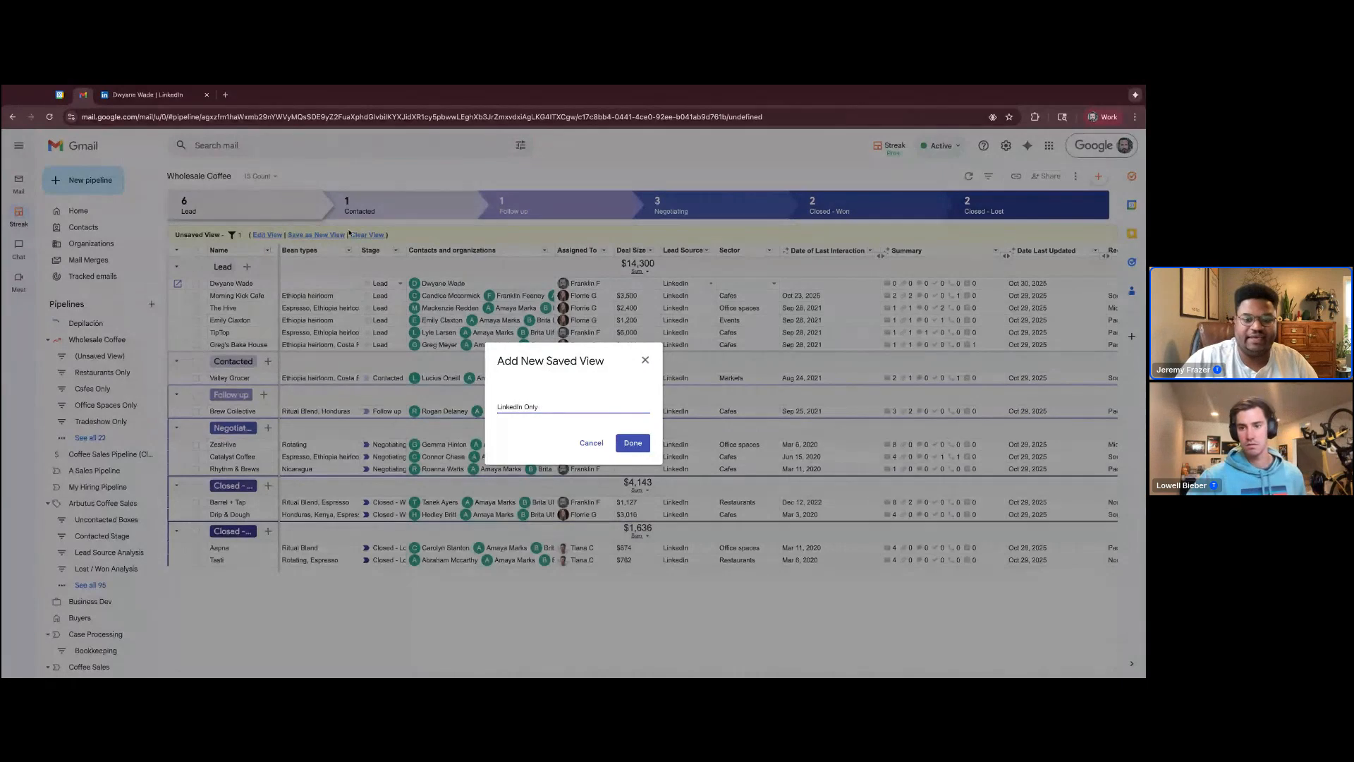
pyautogui.click(638, 445)
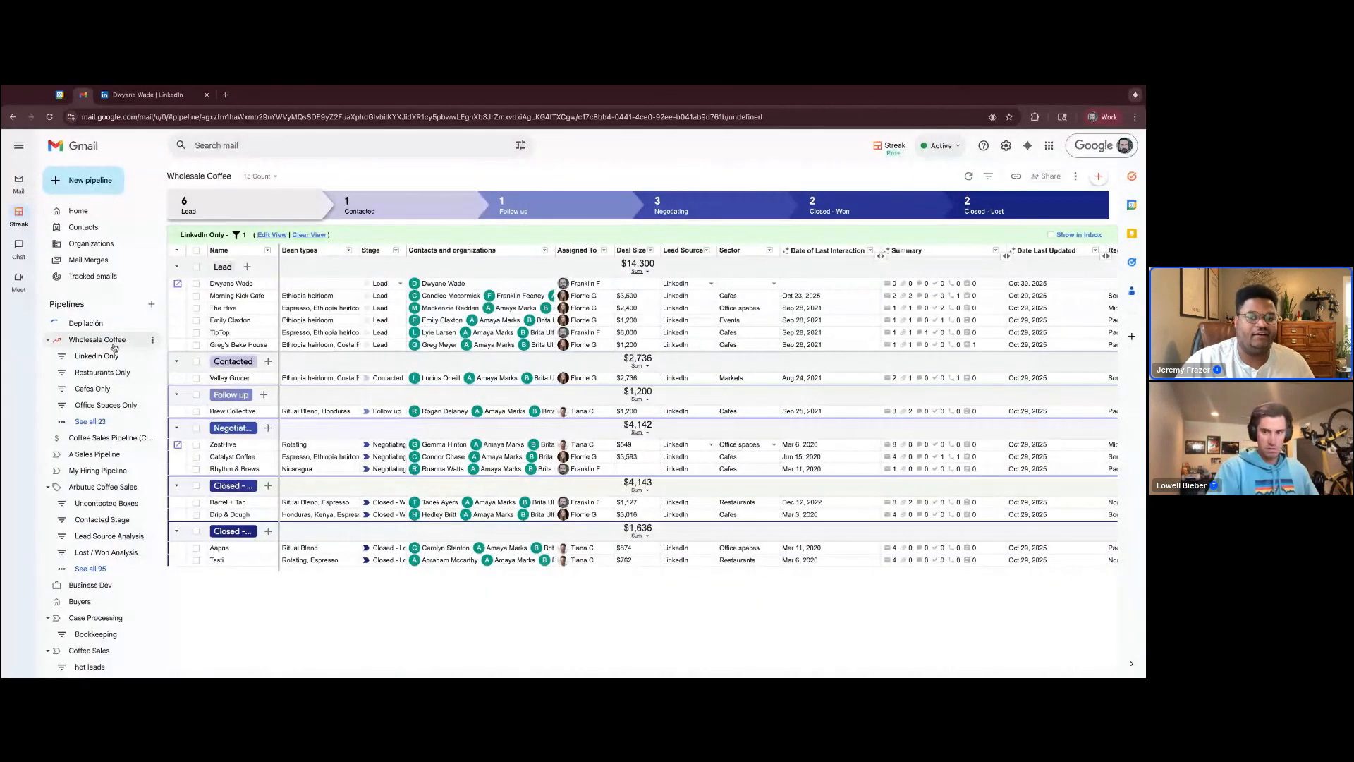
pyautogui.click(112, 344)
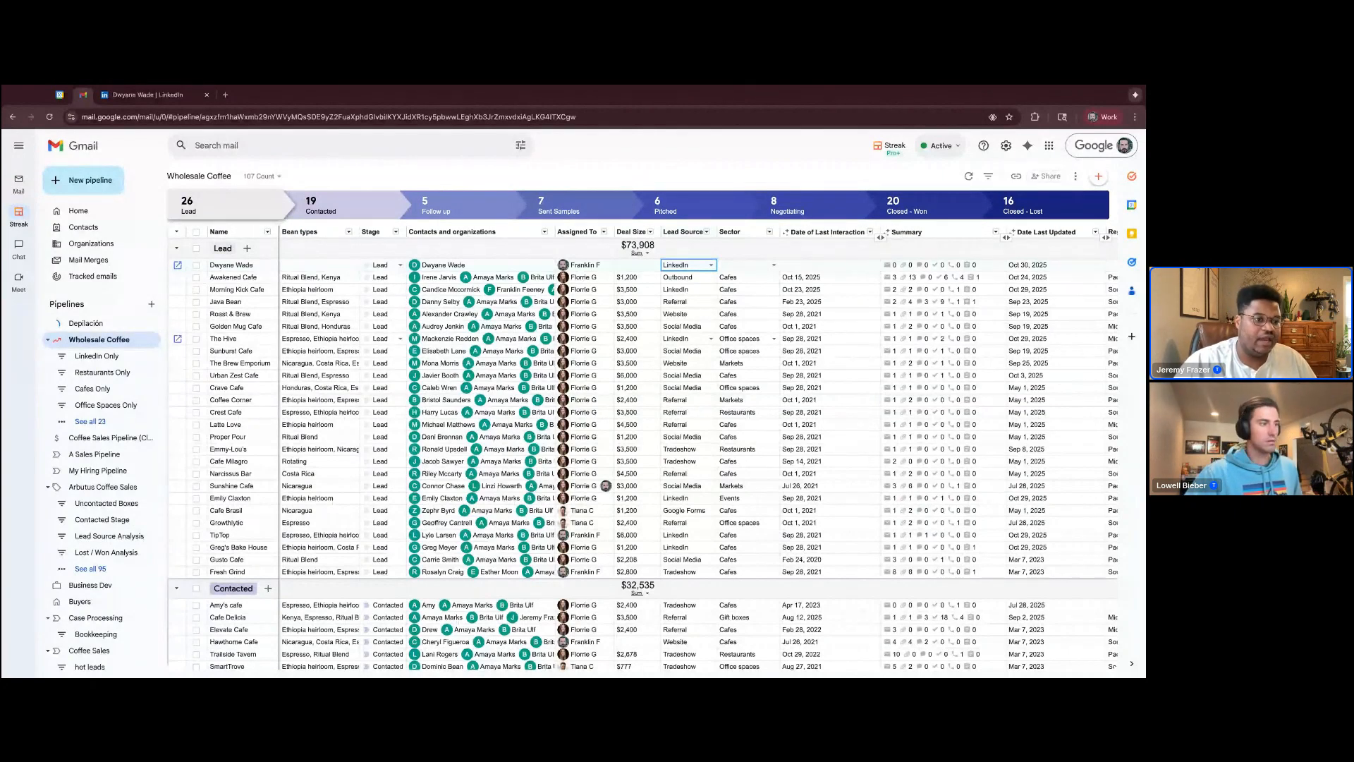
pyautogui.click(100, 357)
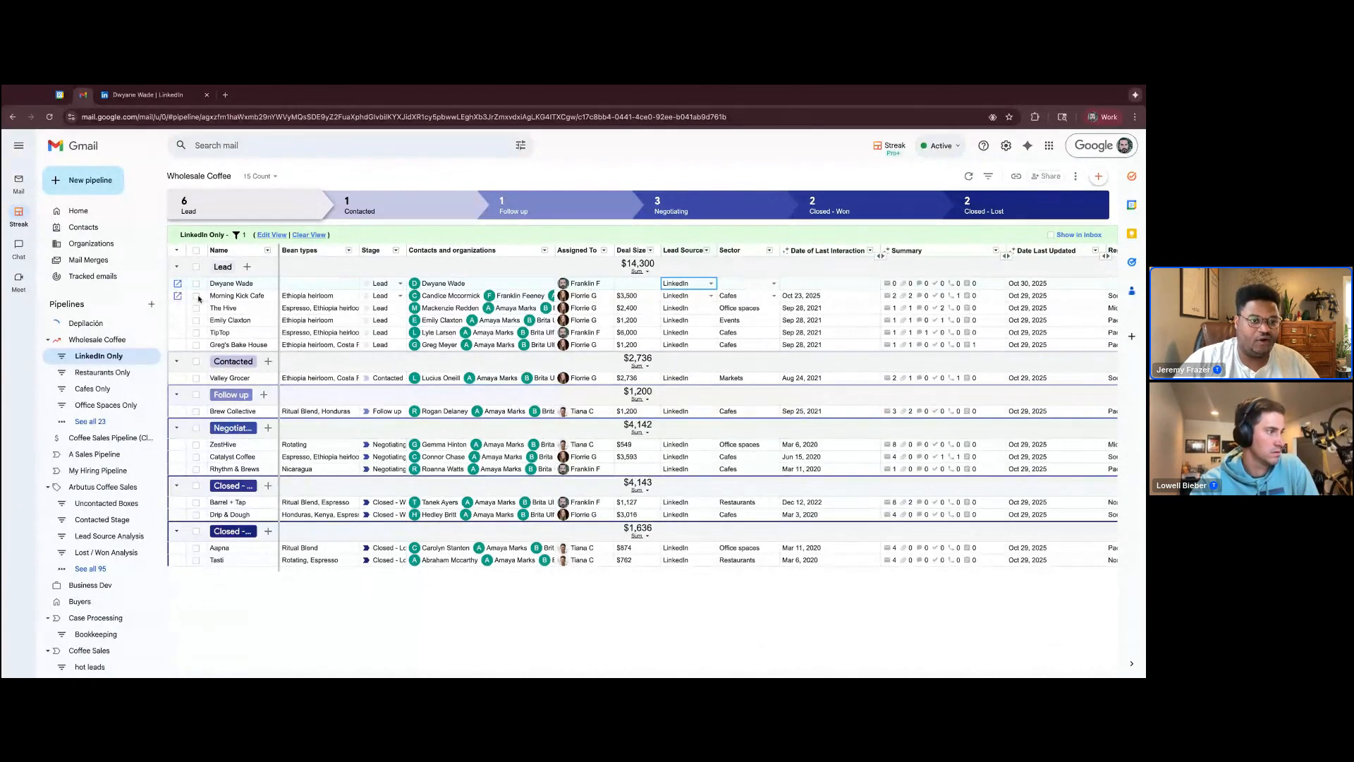
# Select all Lead-stage boxes in the LinkedIn Only view except the Dwyane Wade box
pyautogui.click(197, 267)
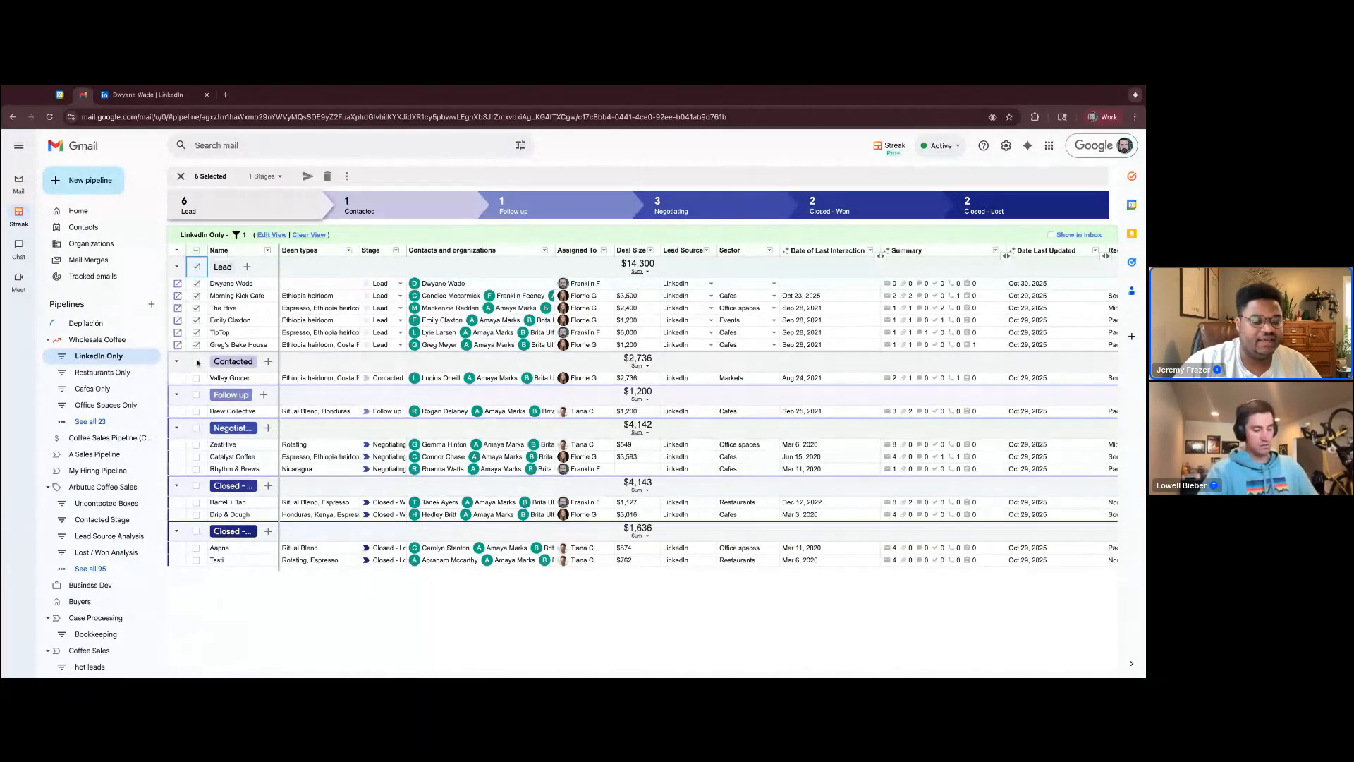
pyautogui.click(197, 267)
pyautogui.moveTo(196, 285); pyautogui.dragTo(197, 320)
pyautogui.hotkey('shift', 'Down')
pyautogui.hotkey('shift', 'Down')
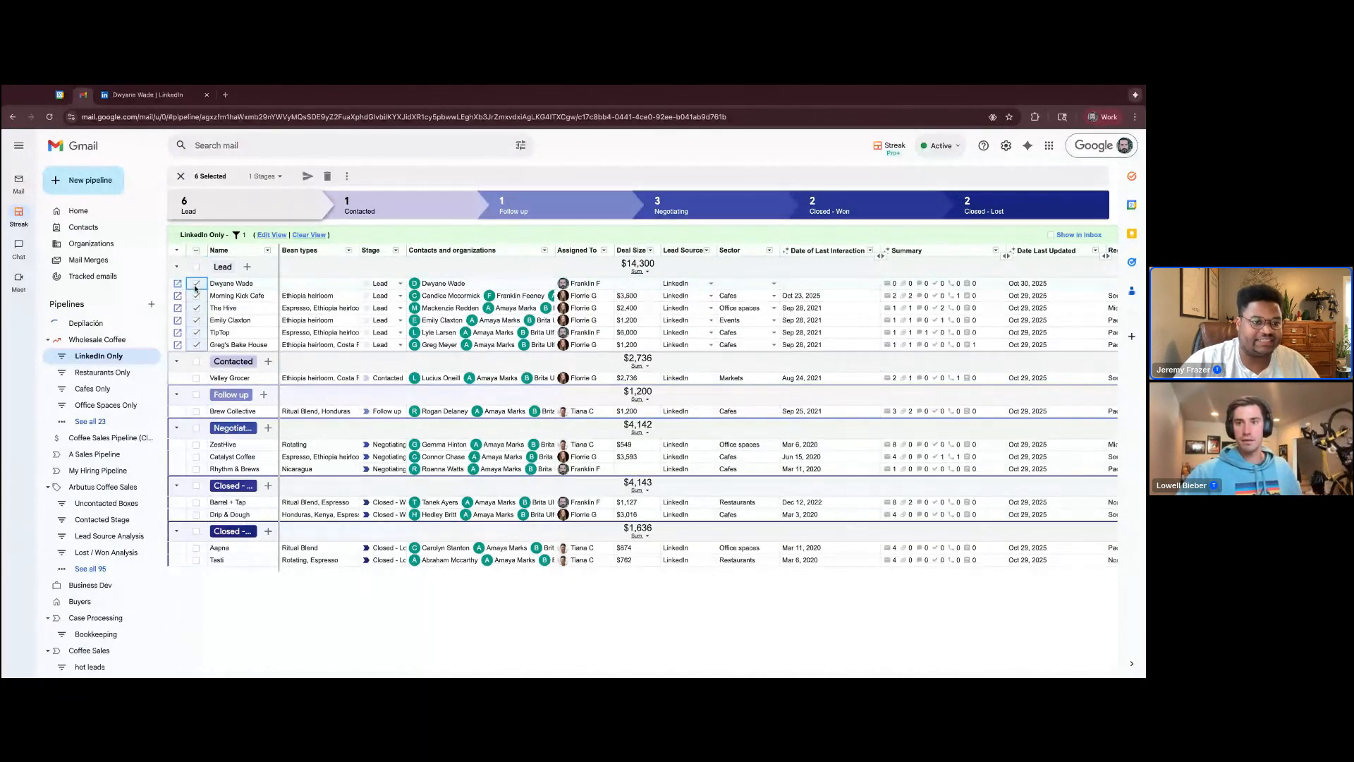
pyautogui.click(196, 284)
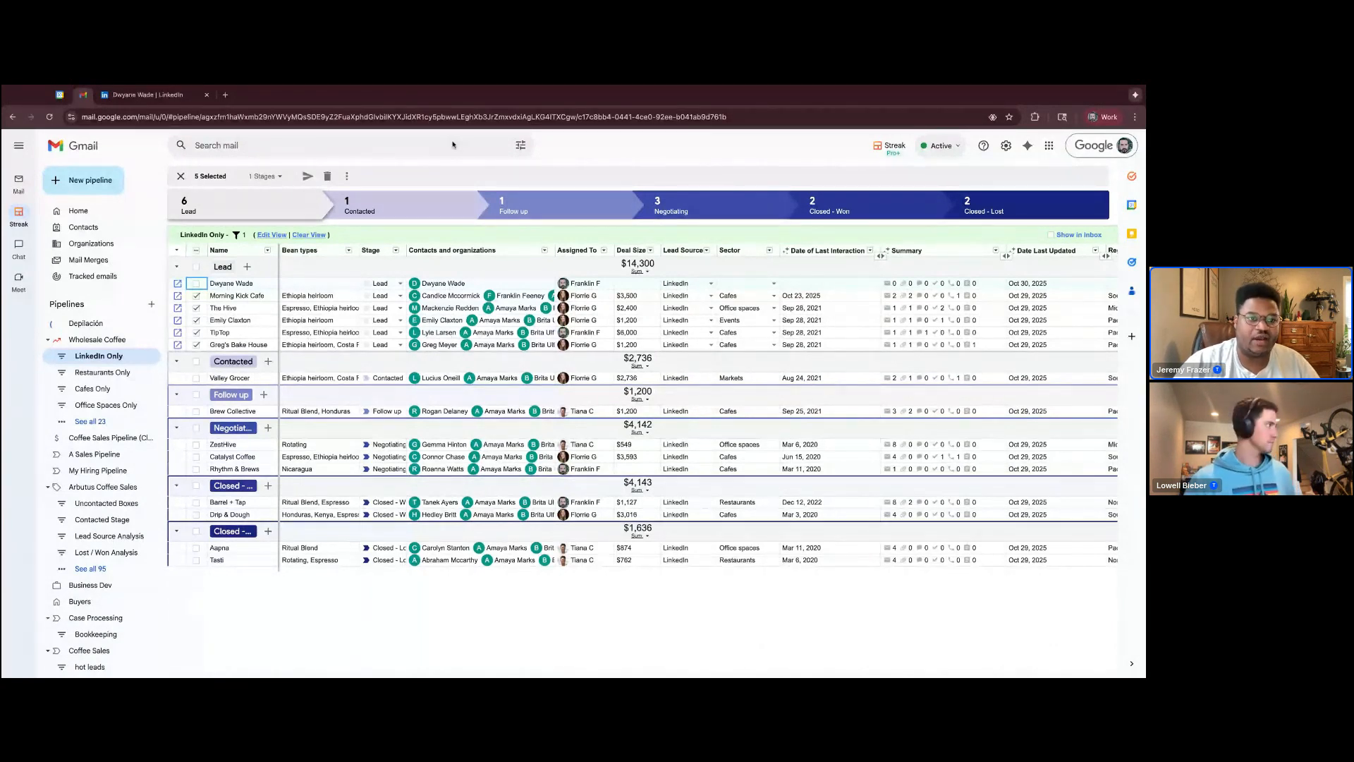
# Start a new mail merge with the selected boxes and check its recipient list
pyautogui.click(309, 177)
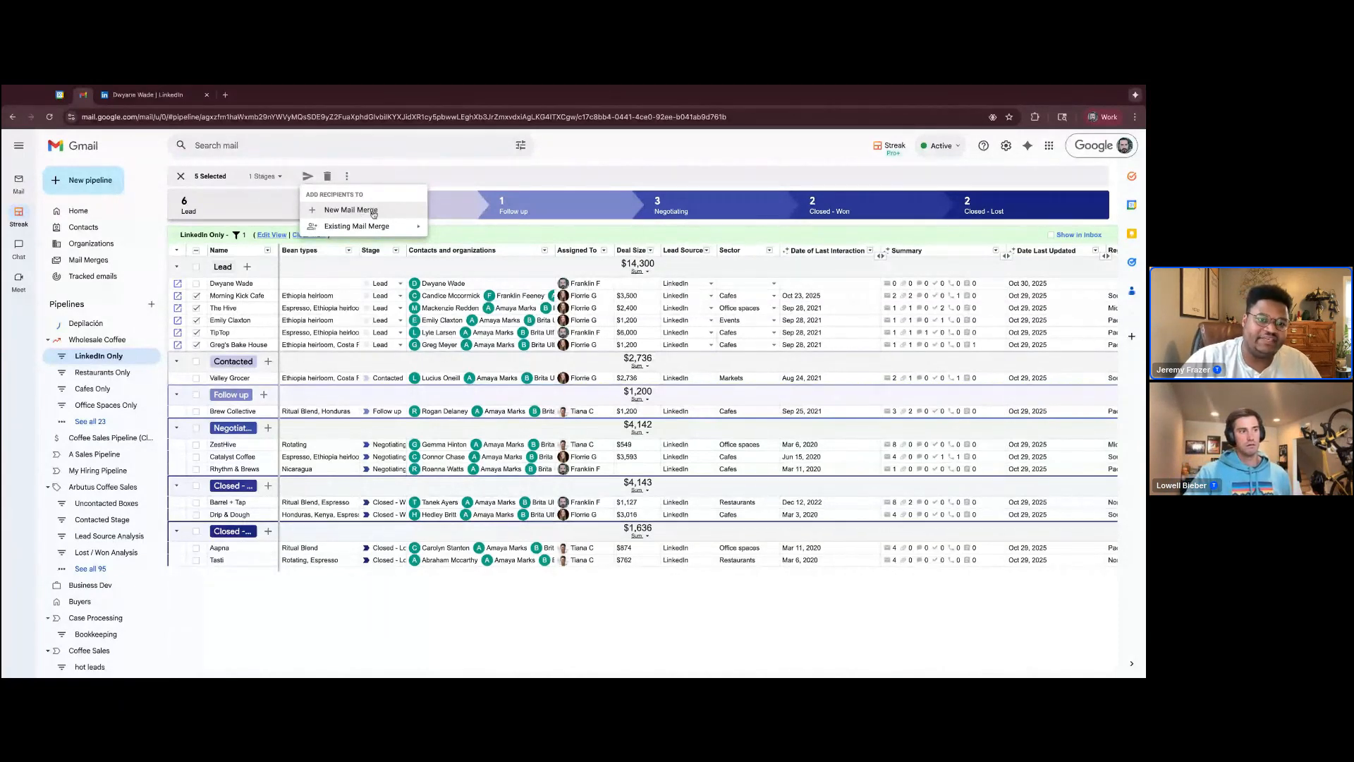
pyautogui.click(350, 210)
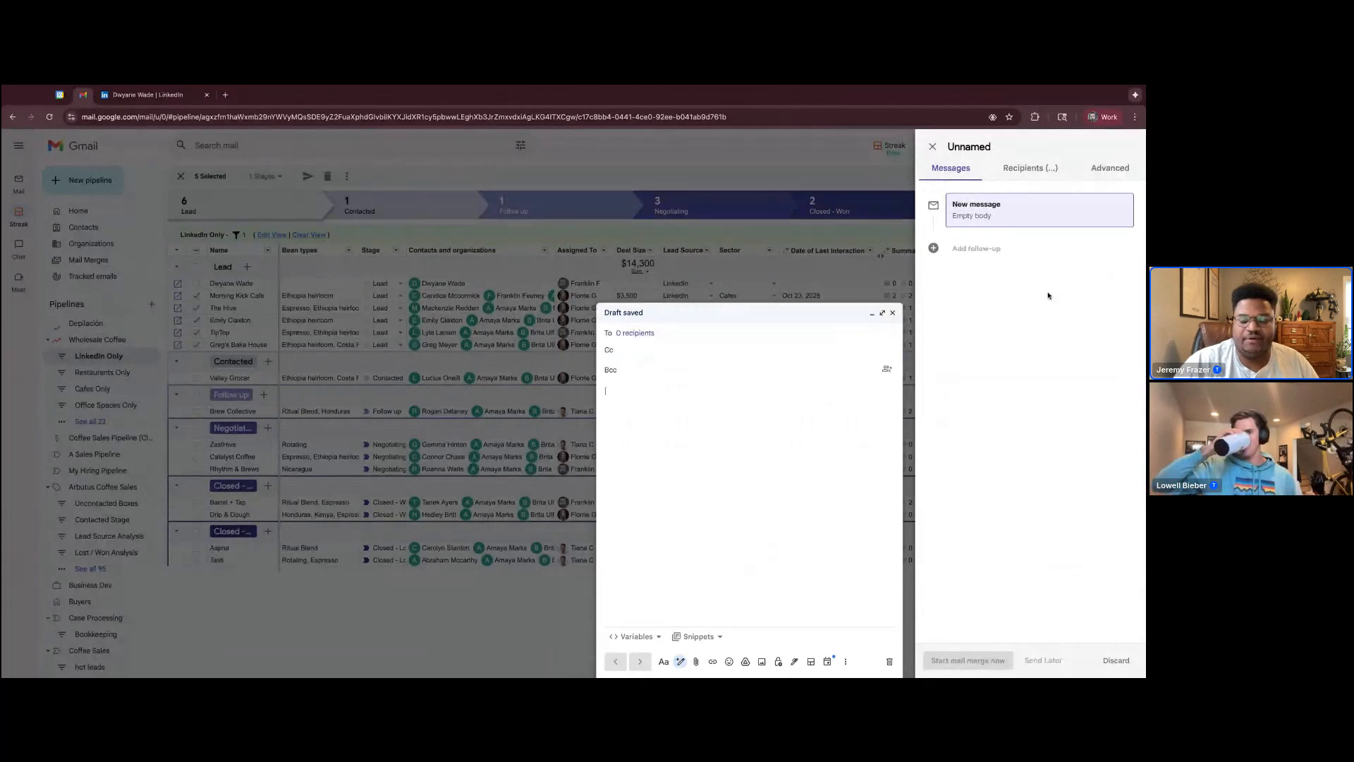
pyautogui.click(1028, 169)
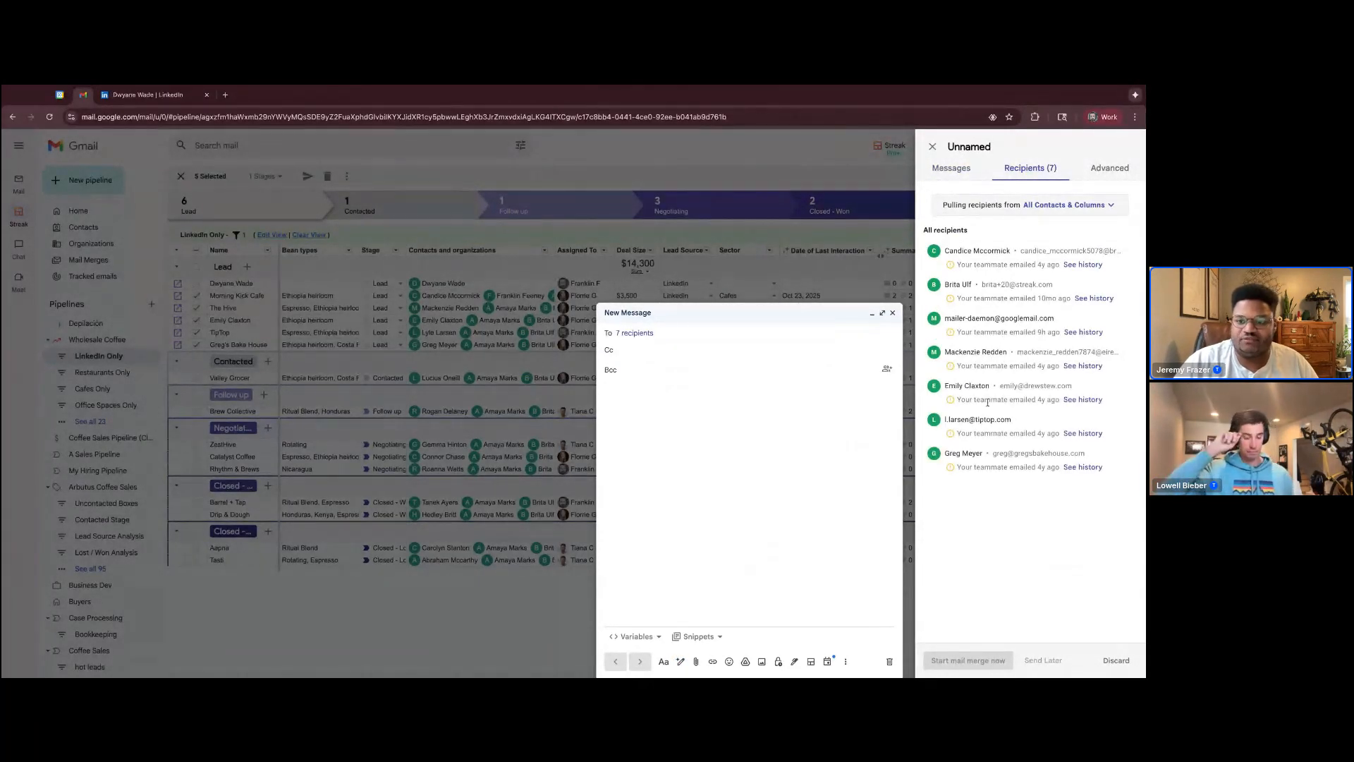
pyautogui.click(957, 171)
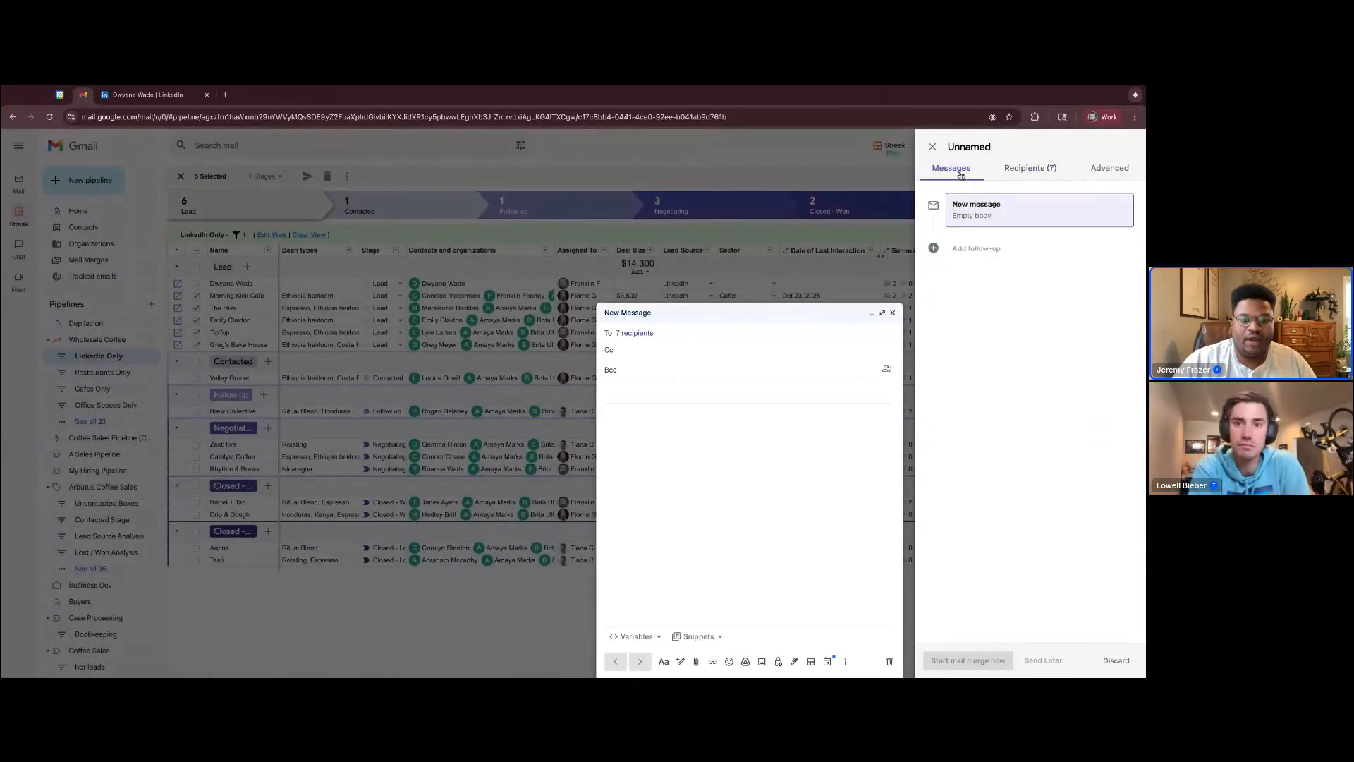
# Enter "Upcoming Event! Let's Chat" as the subject of the mail merge message
pyautogui.click(635, 392)
pyautogui.write('Upcoming Event')
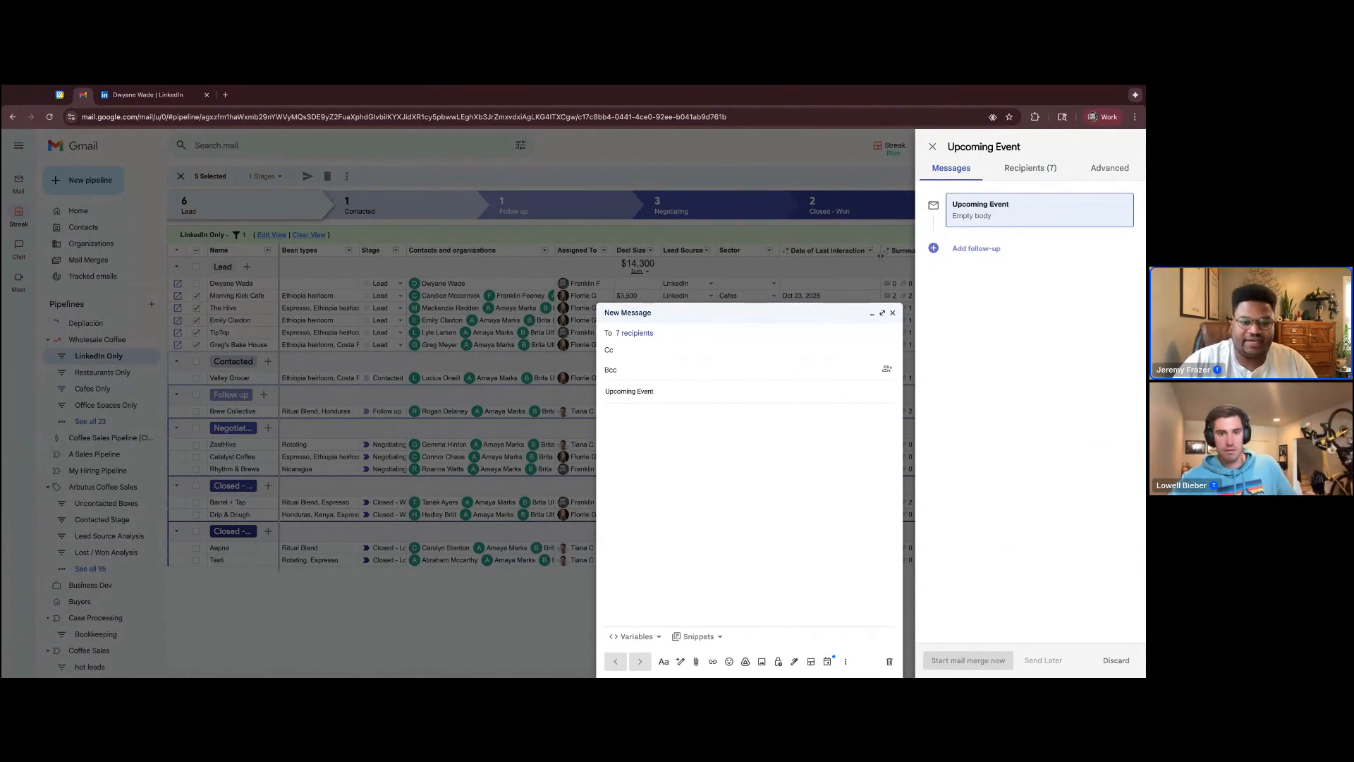
pyautogui.write("! Let's Chat")
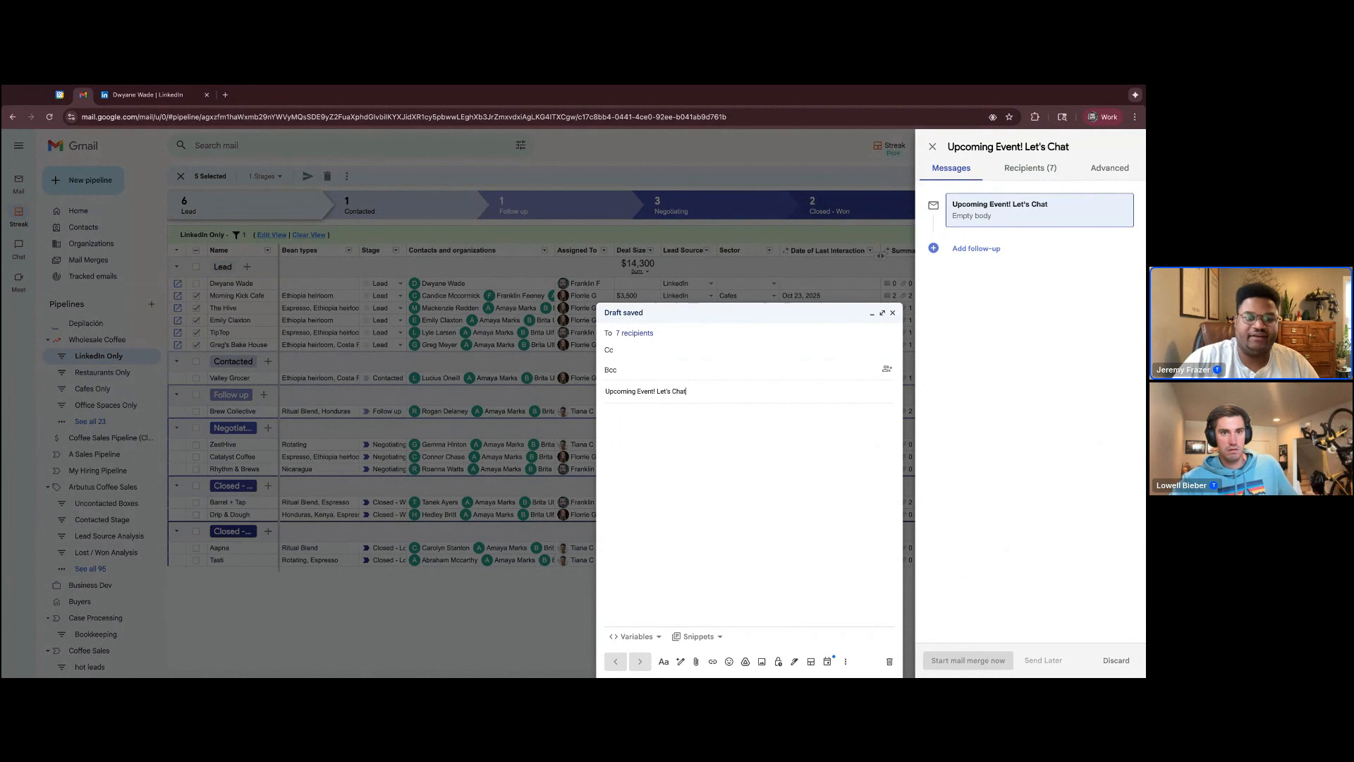
# Begin the message body with "Hello", look through the available variables, and insert the Given Name contact variable after the greeting
pyautogui.click(653, 434)
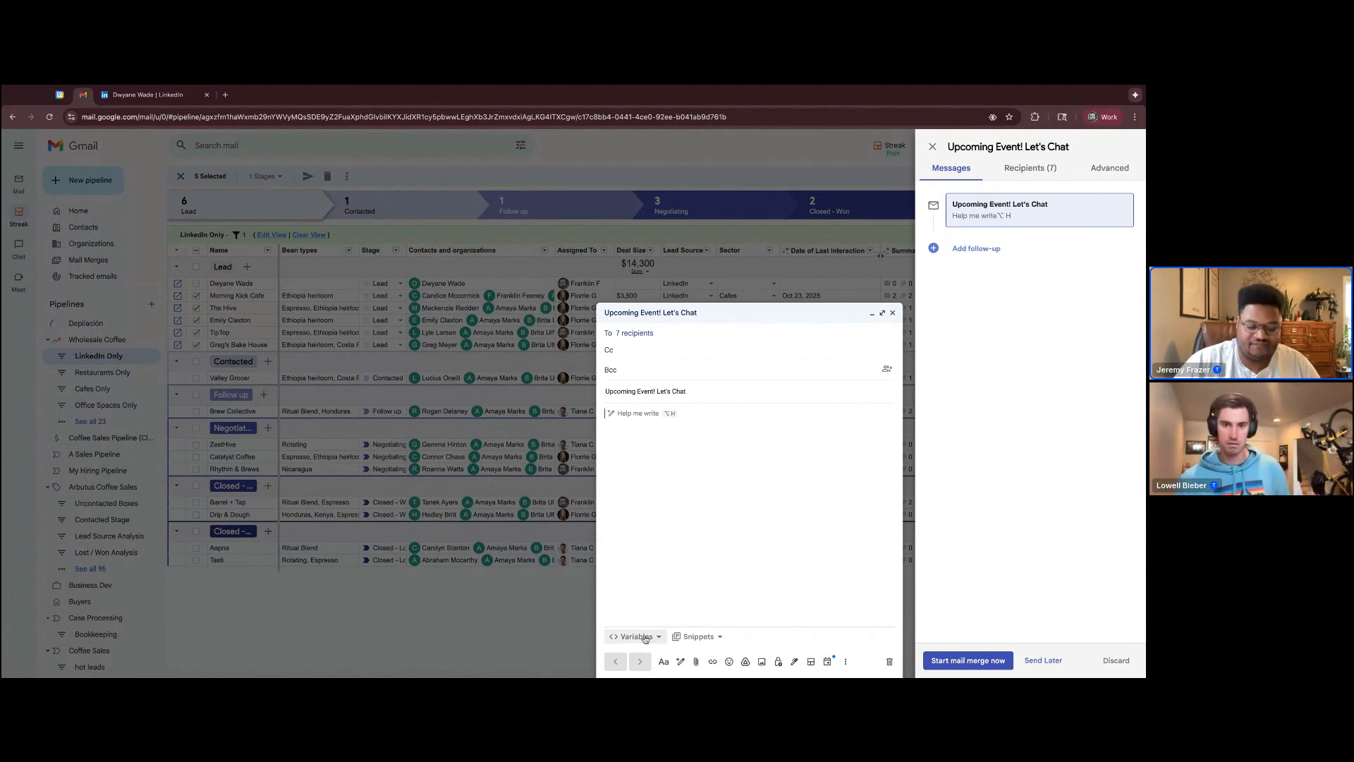
pyautogui.write('Hello')
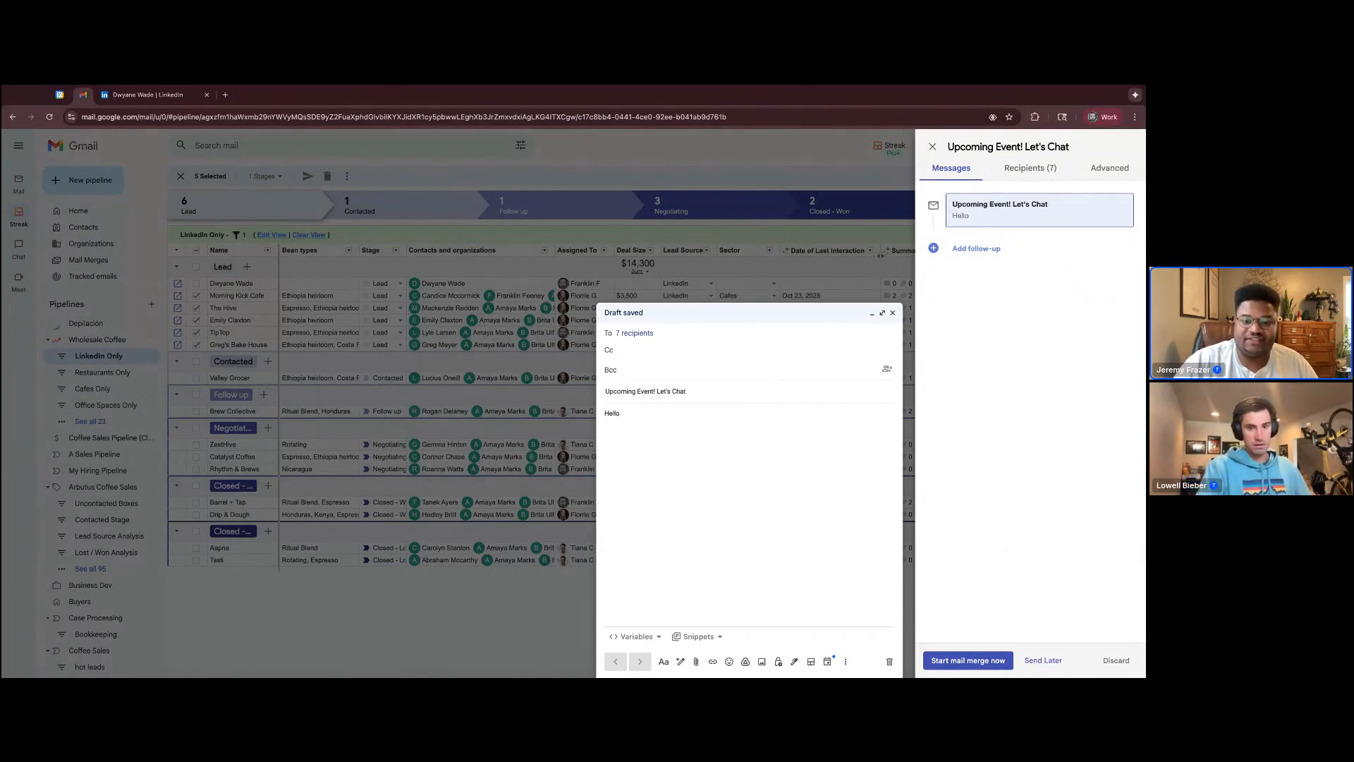
pyautogui.click(635, 637)
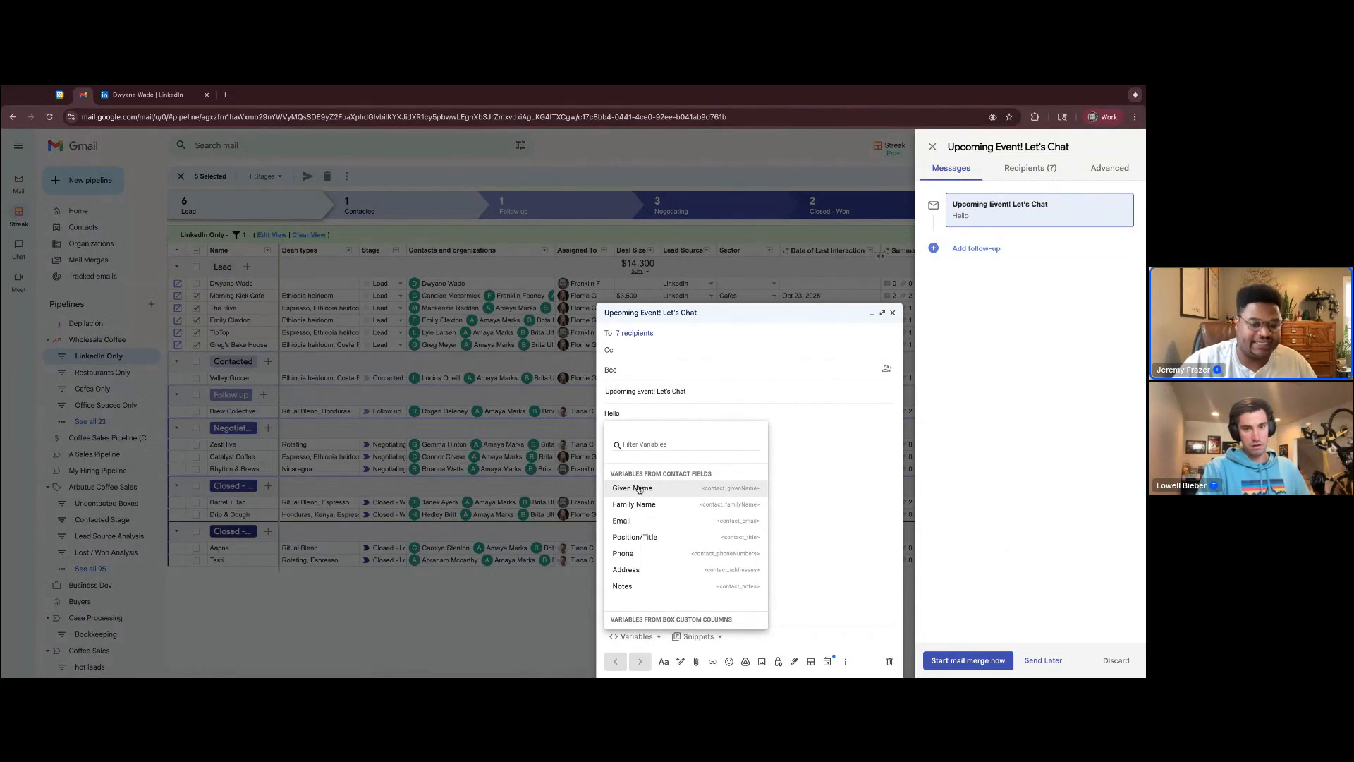
pyautogui.scroll(-1, 655, 502)
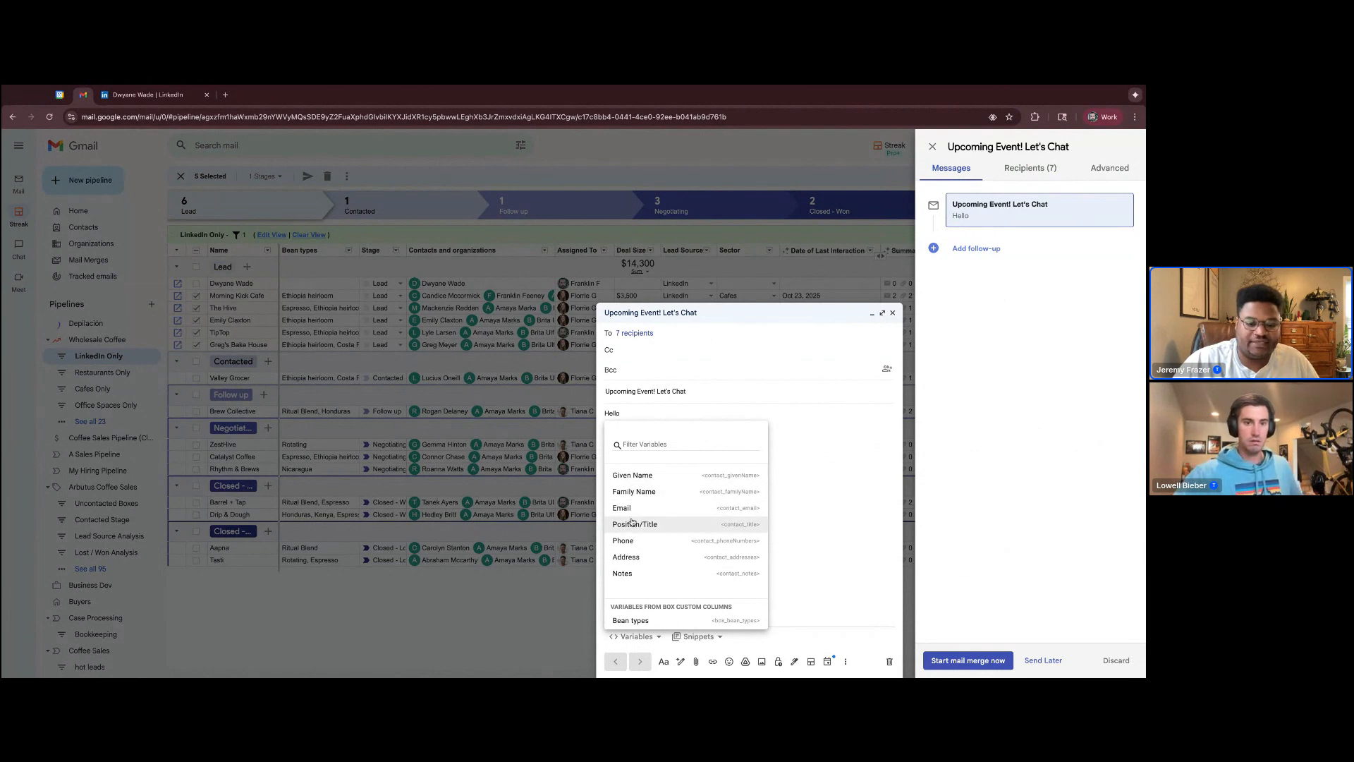
pyautogui.scroll(-2, 637, 511)
pyautogui.scroll(-10, 645, 561)
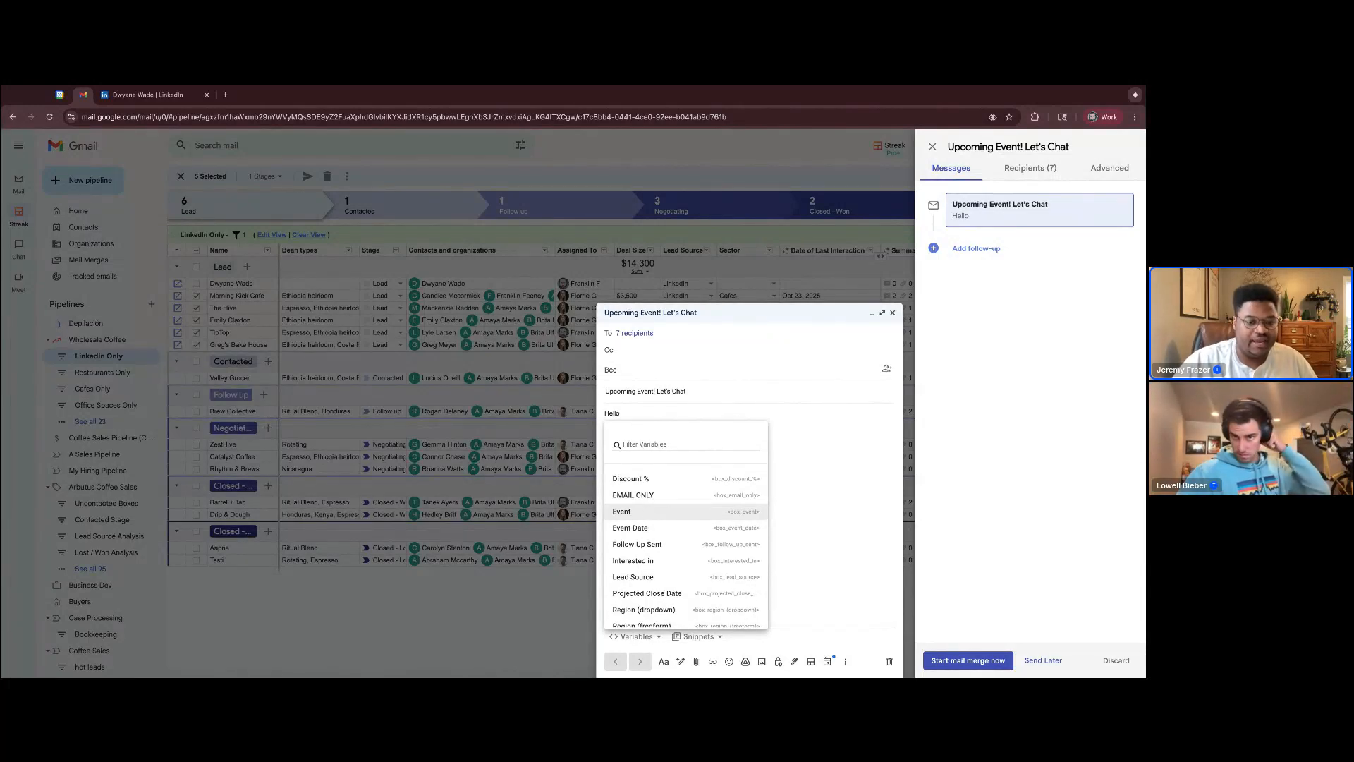
pyautogui.scroll(2, 649, 564)
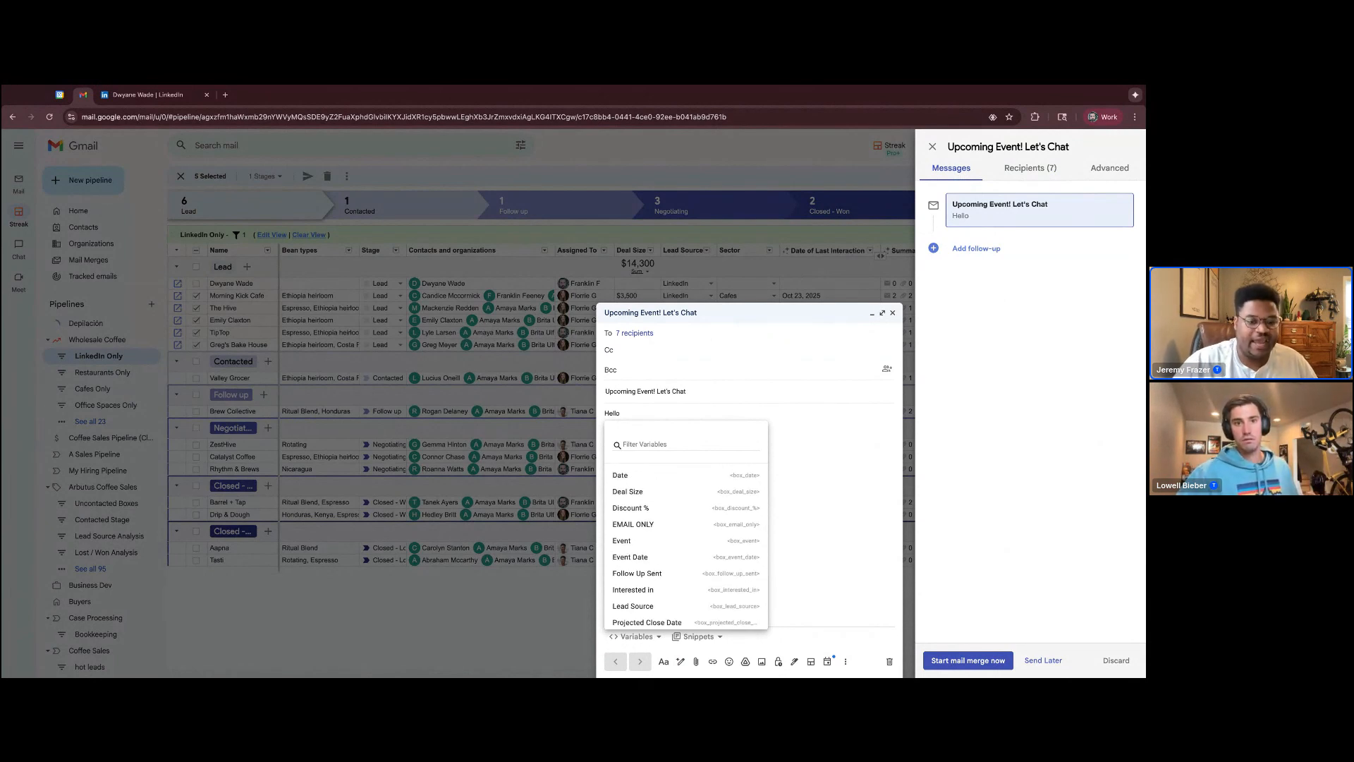
pyautogui.scroll(3, 684, 543)
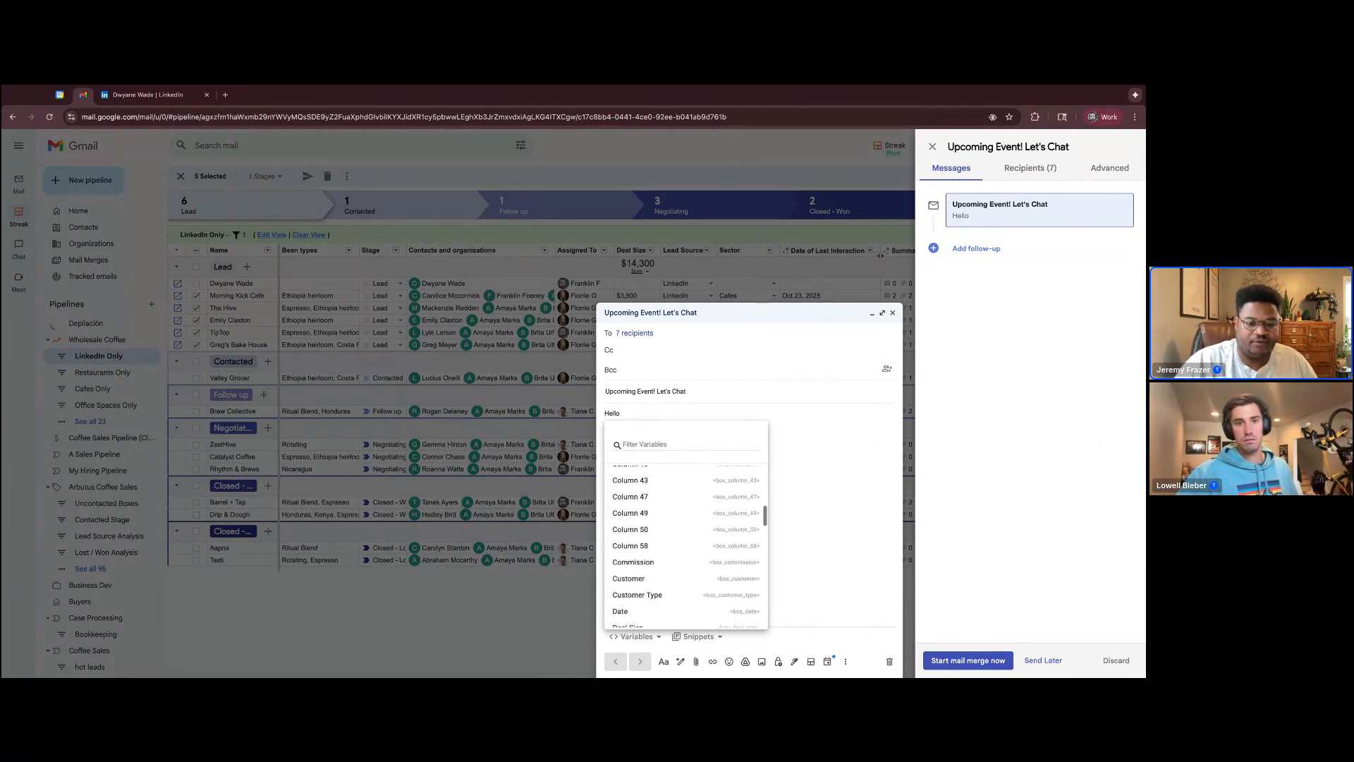
pyautogui.scroll(-5, 643, 572)
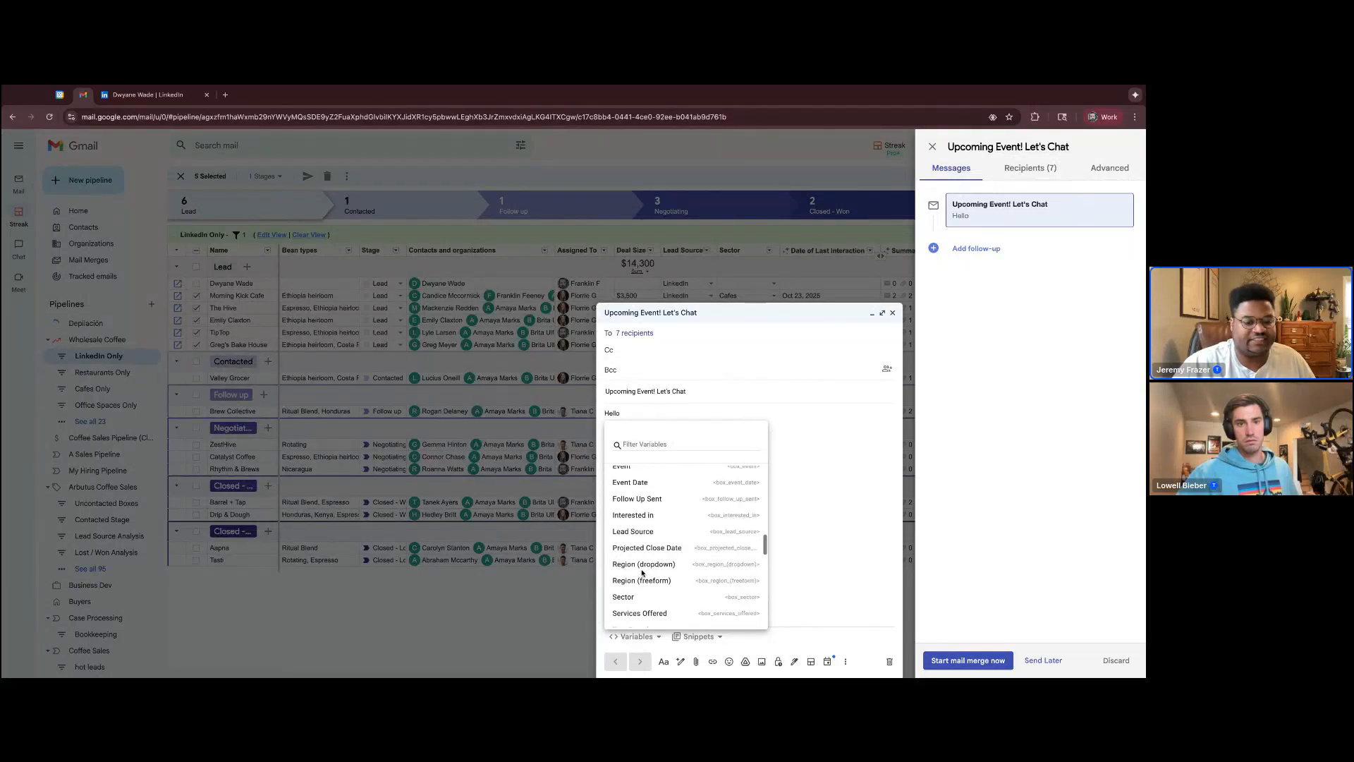
pyautogui.scroll(-1, 642, 573)
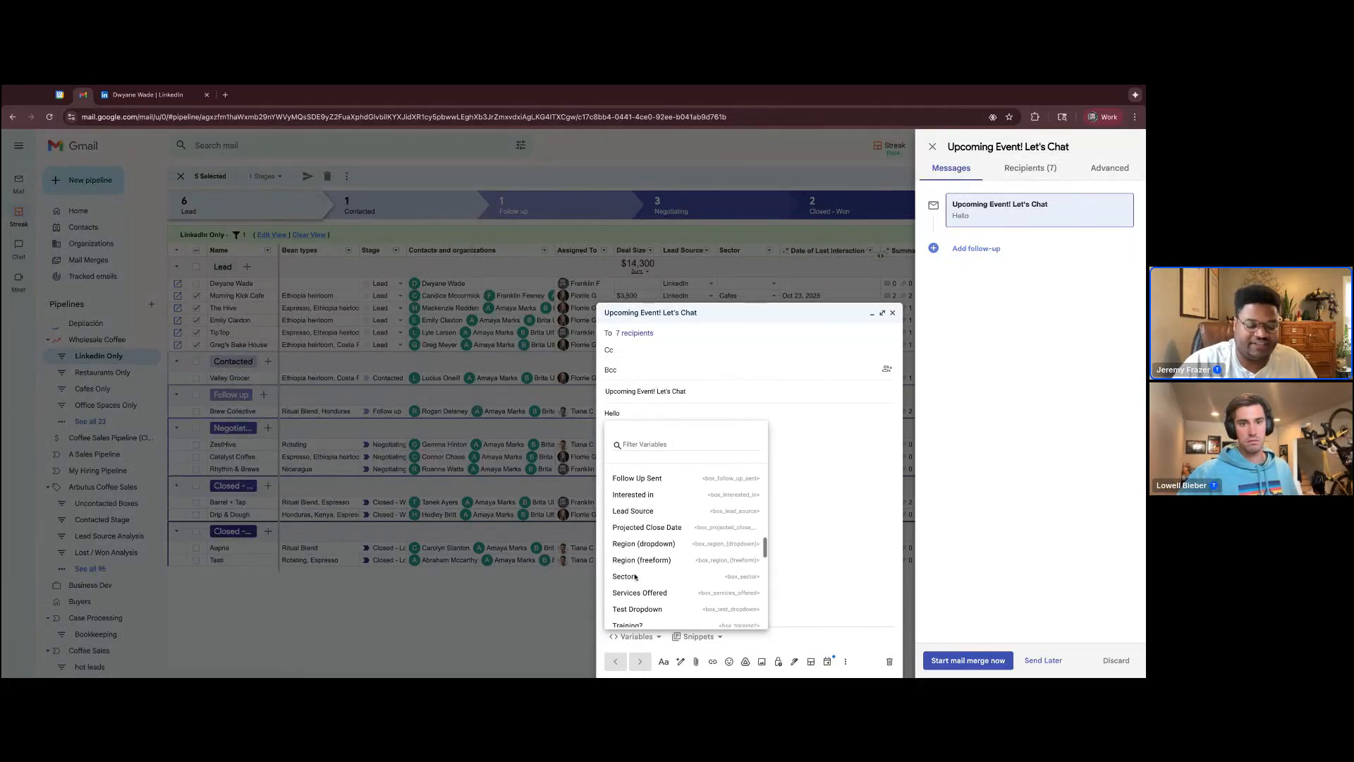
pyautogui.scroll(10, 653, 575)
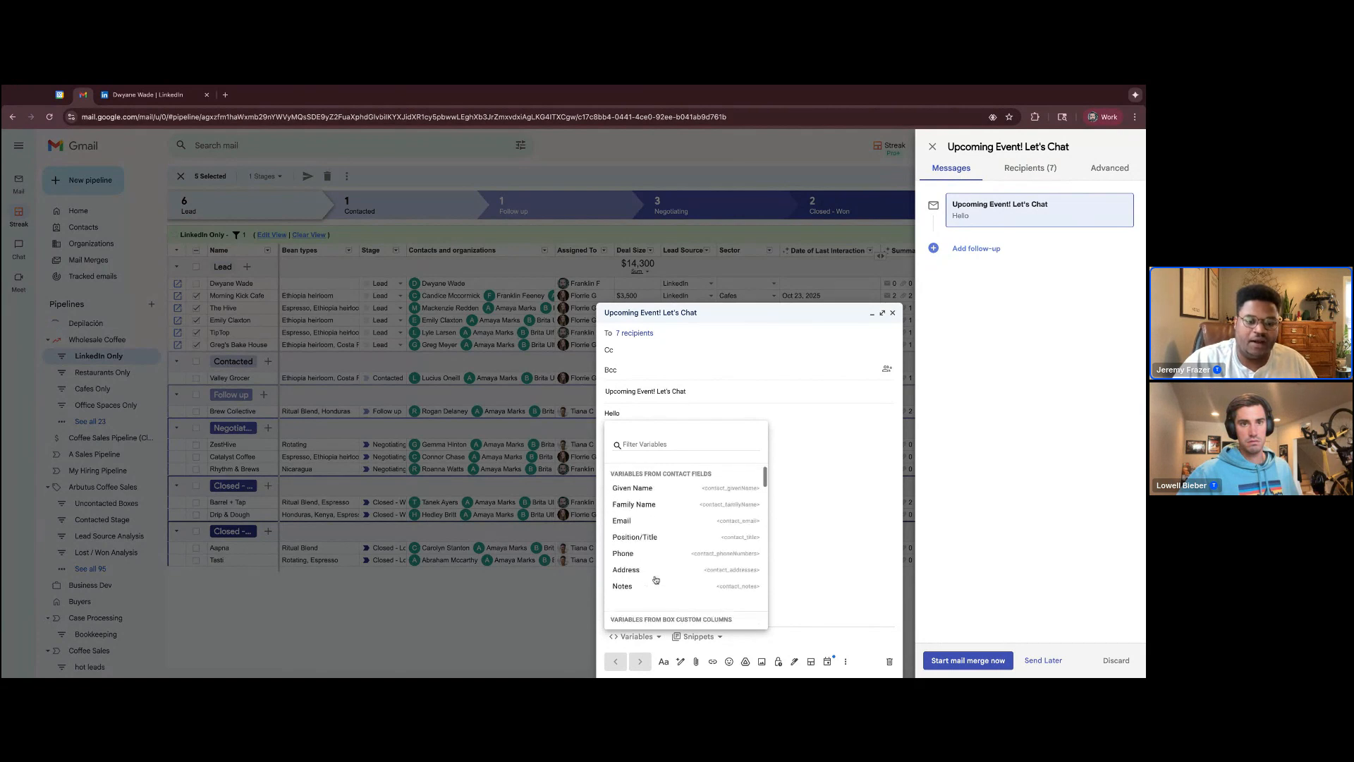
pyautogui.click(642, 488)
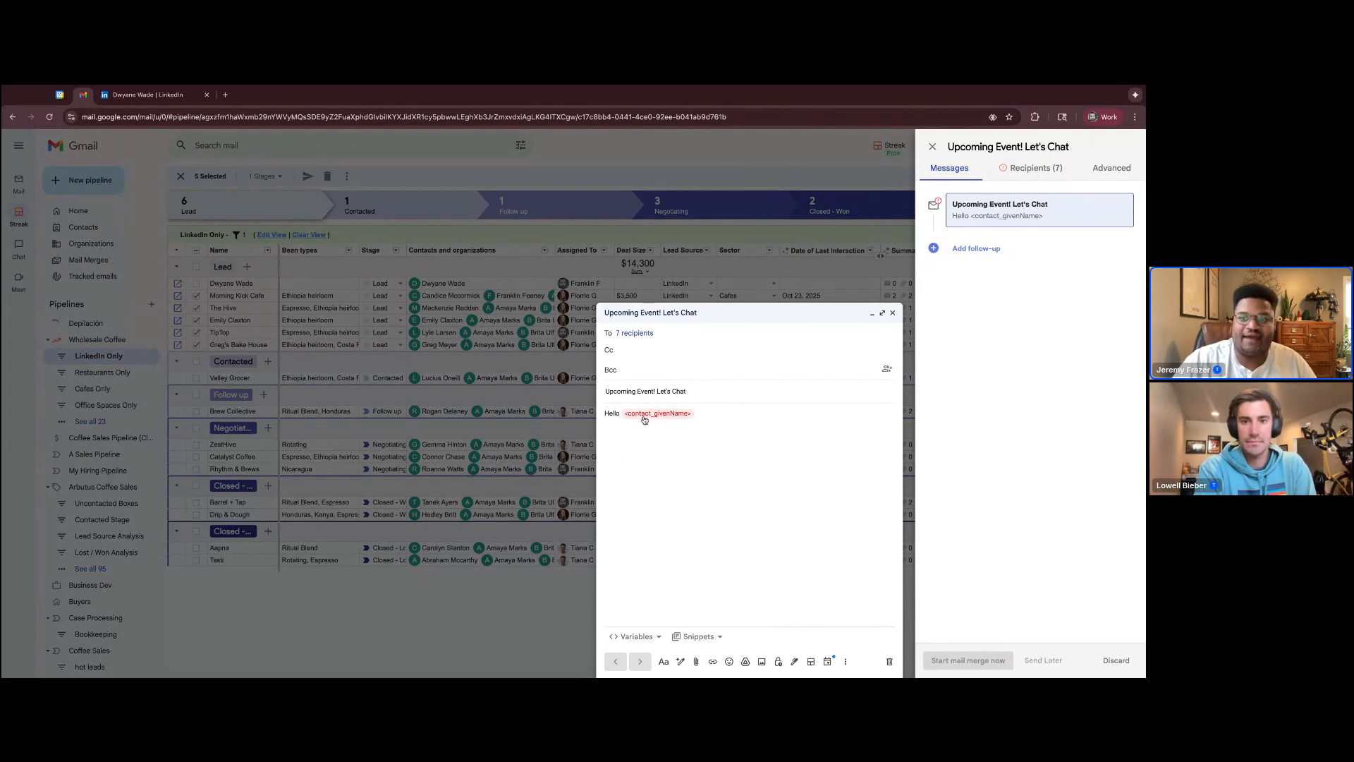
# Set "there" as the default Given Name for all recipients missing it and preview the greeting for several recipients
pyautogui.click(1035, 170)
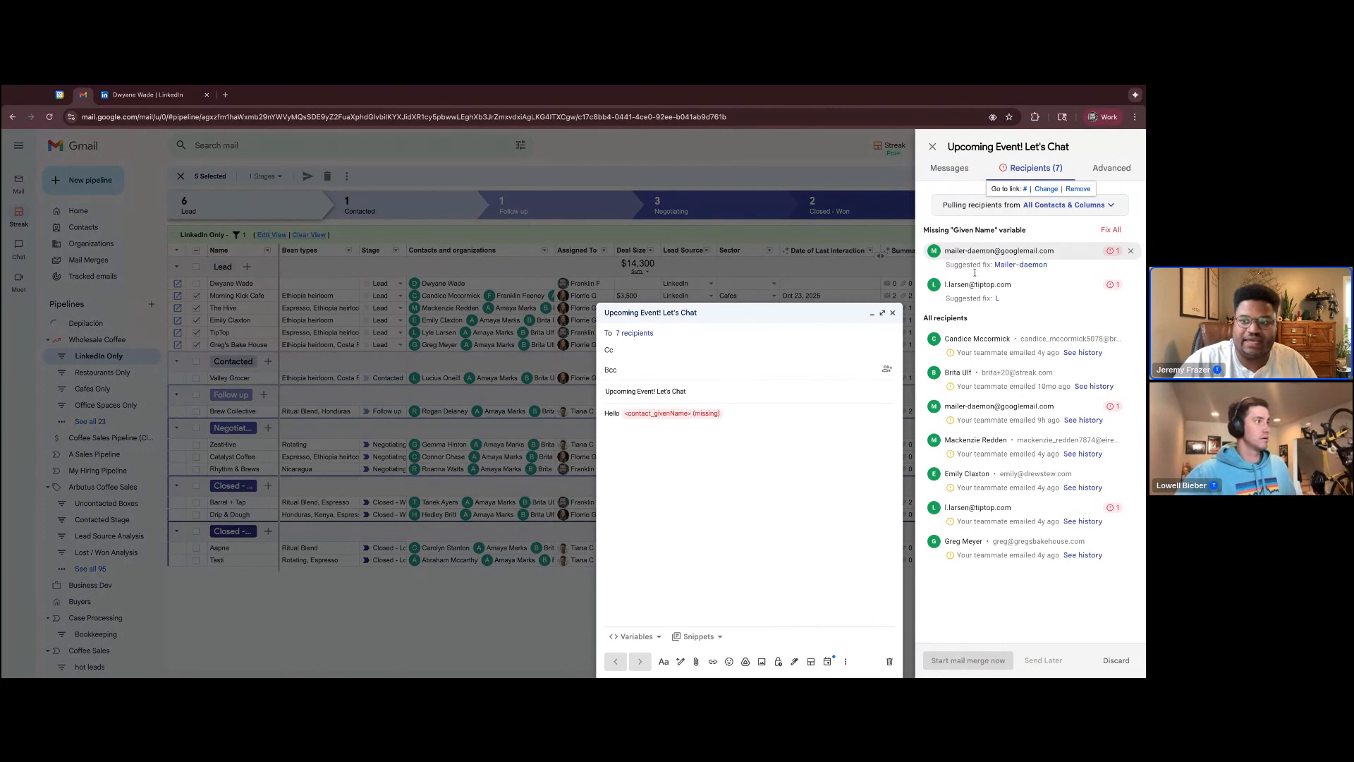
pyautogui.click(1112, 230)
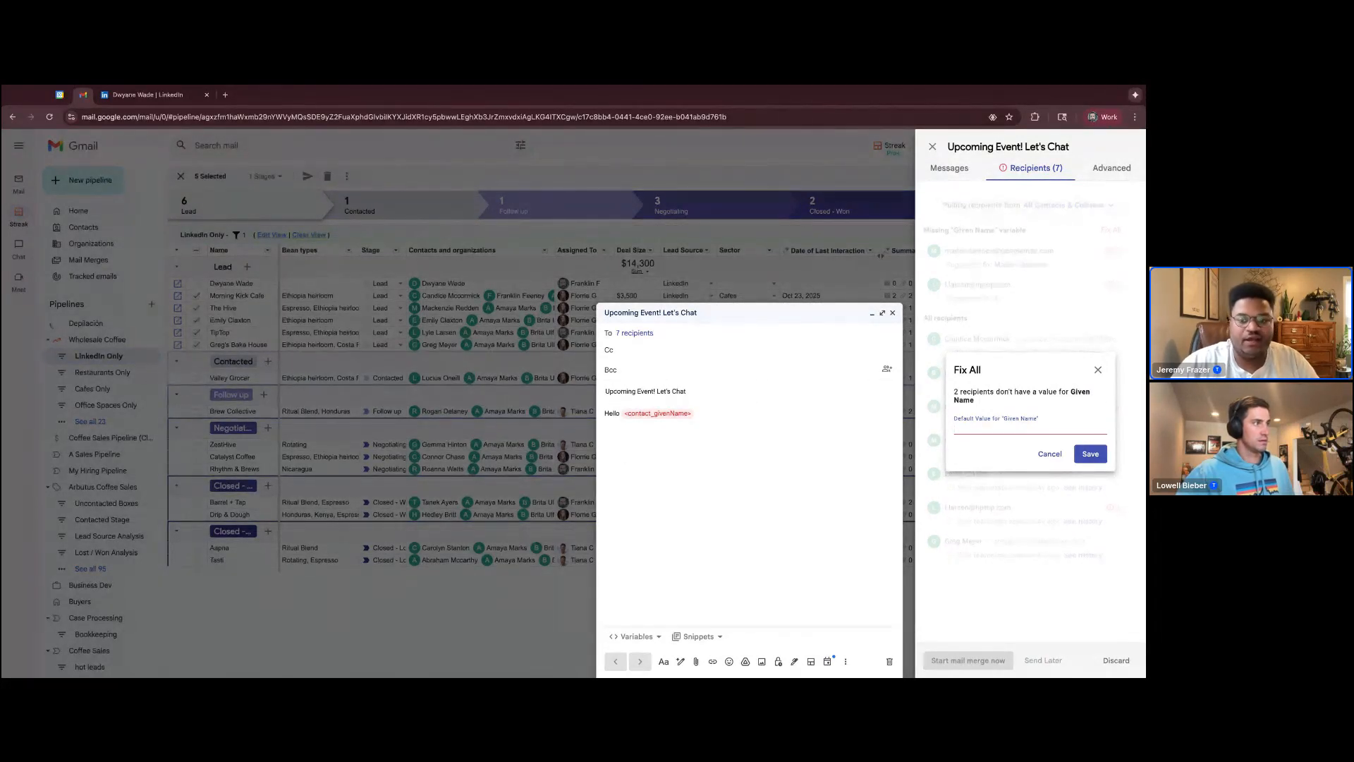
pyautogui.write('there')
pyautogui.click(1090, 454)
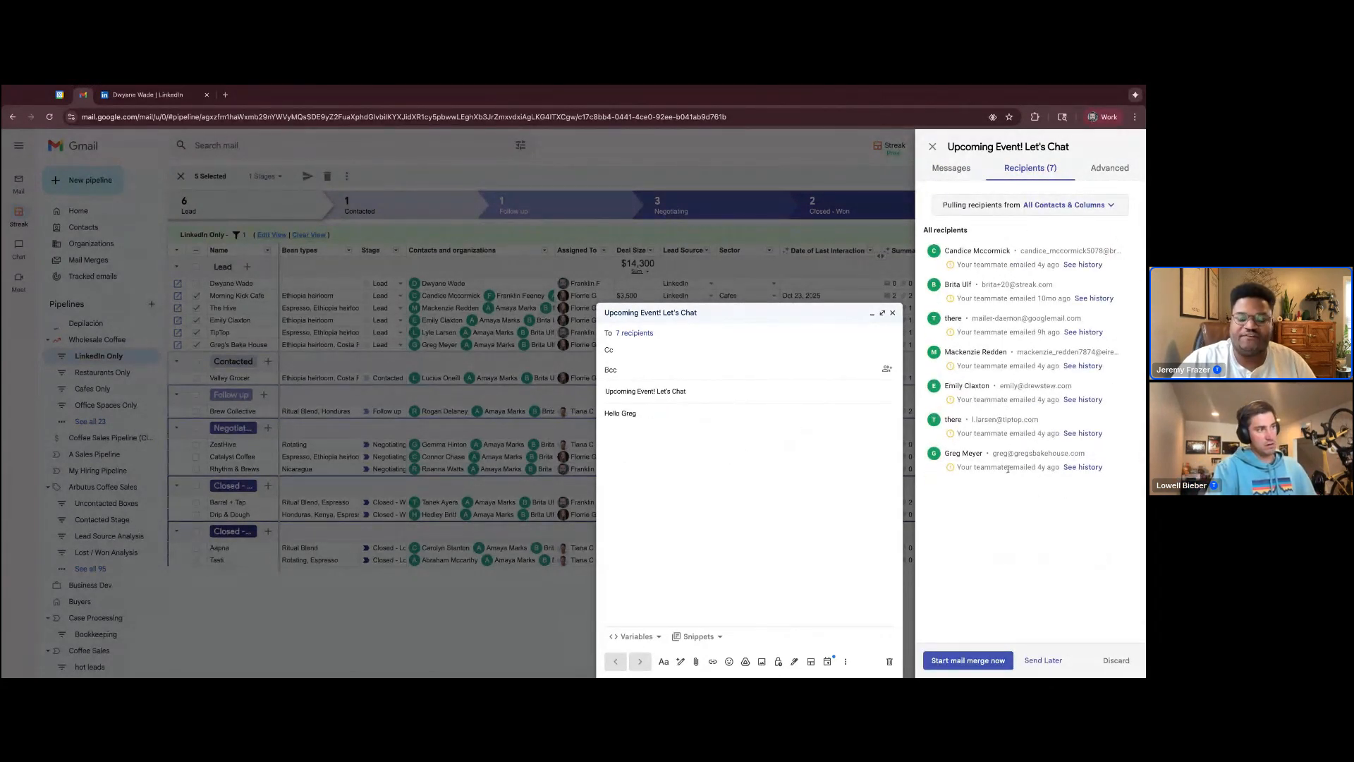
pyautogui.moveTo(1010, 429)
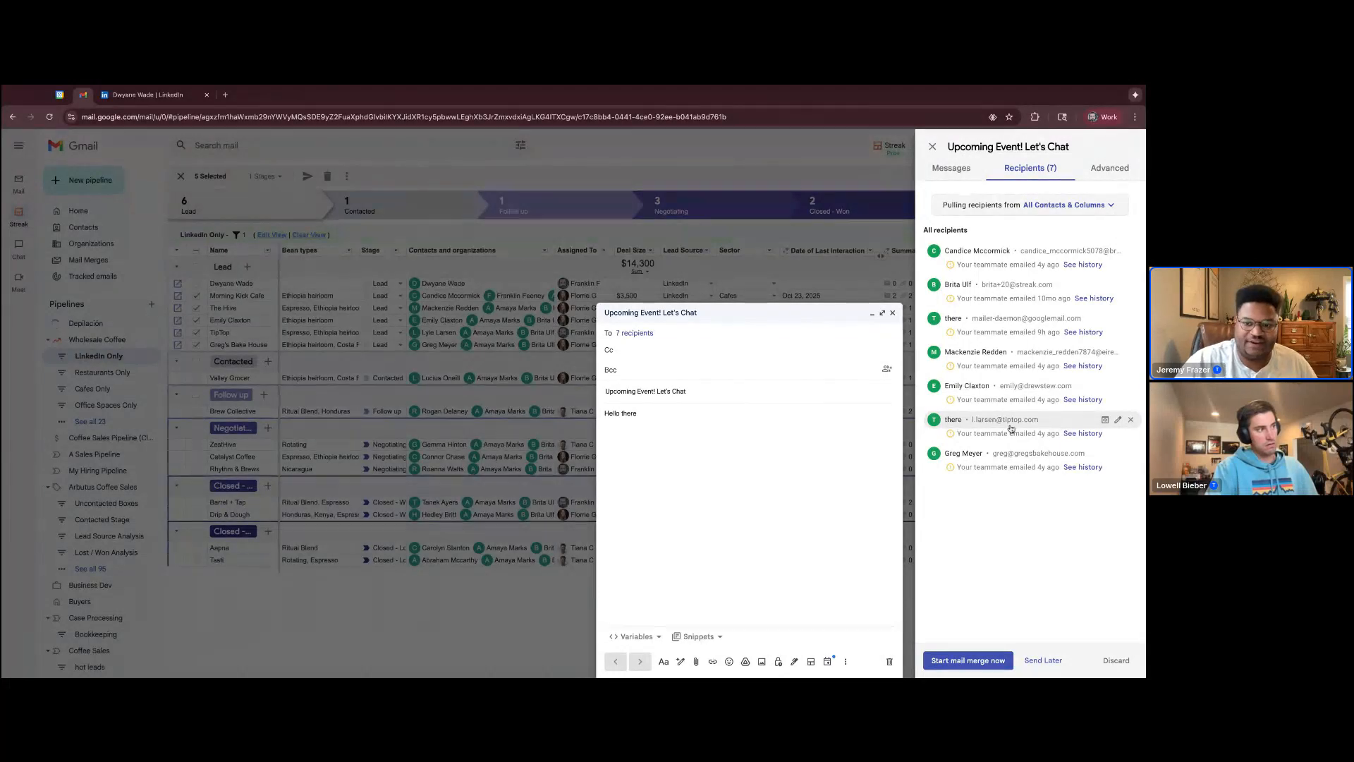
pyautogui.moveTo(1000, 389)
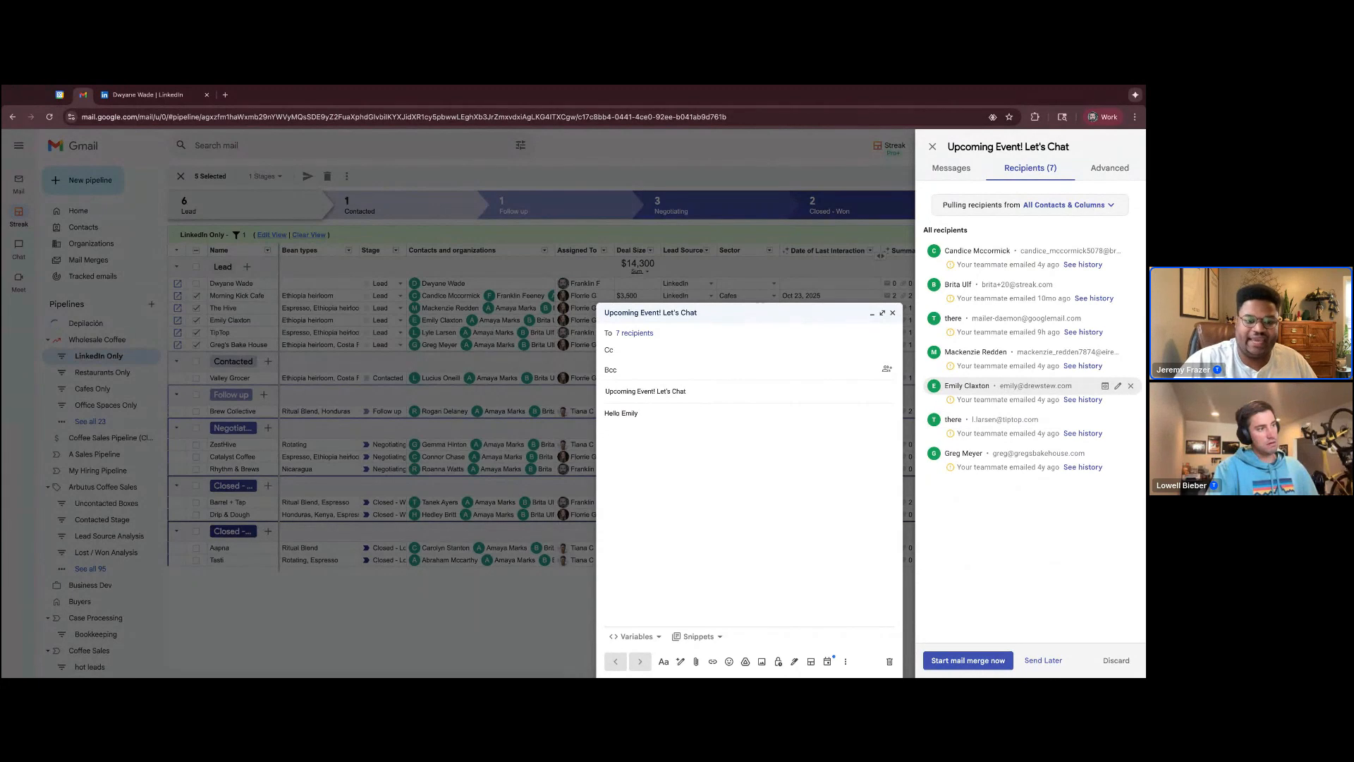
pyautogui.moveTo(998, 354)
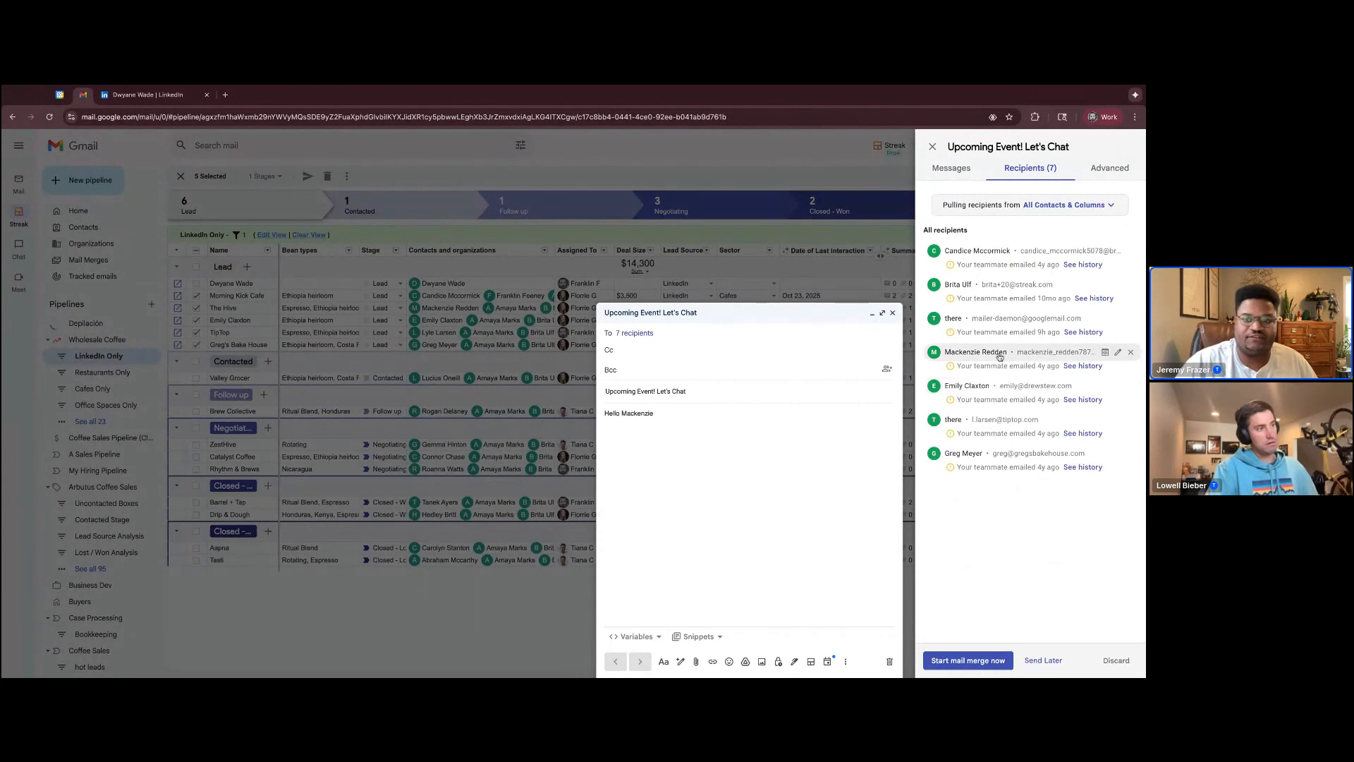
# Add a follow-up message to the mail merge and look at the number, unit and time options for its no-reply wait
pyautogui.click(956, 169)
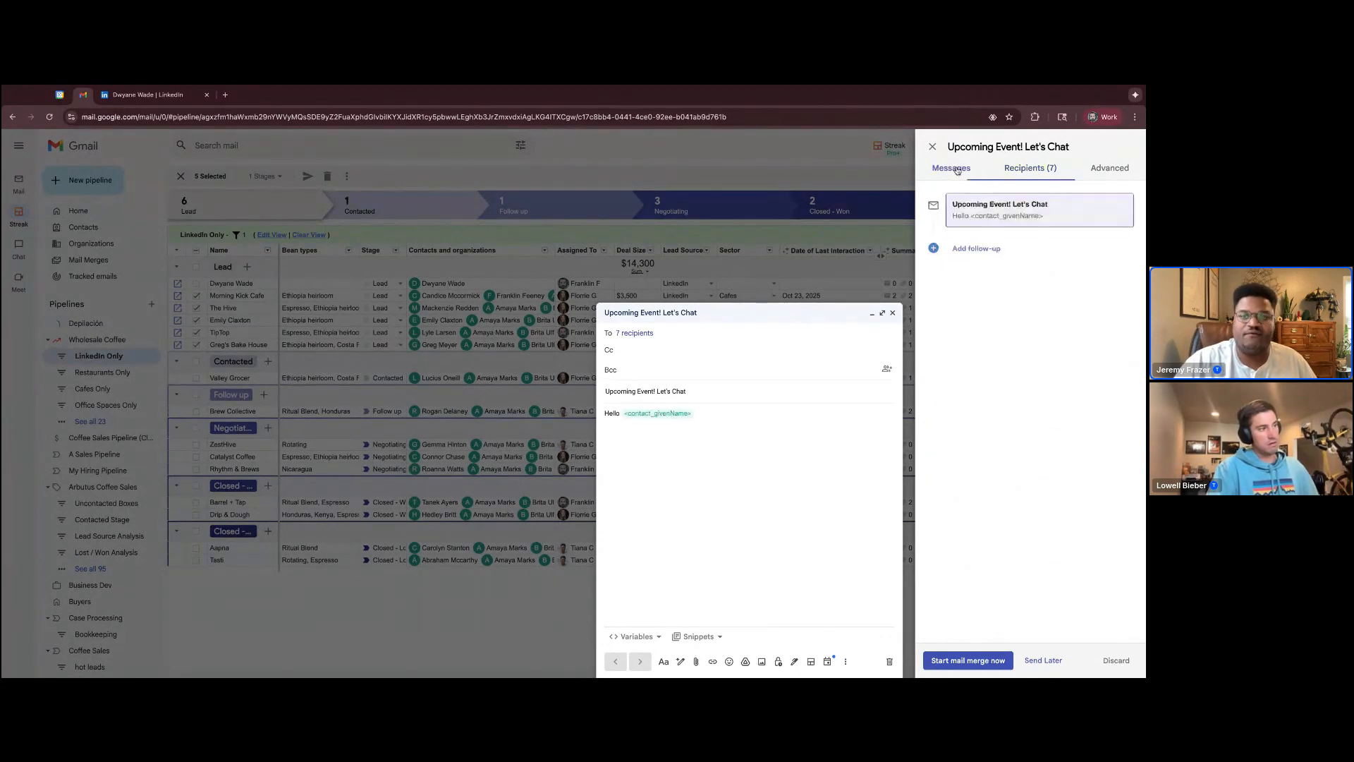
pyautogui.click(975, 248)
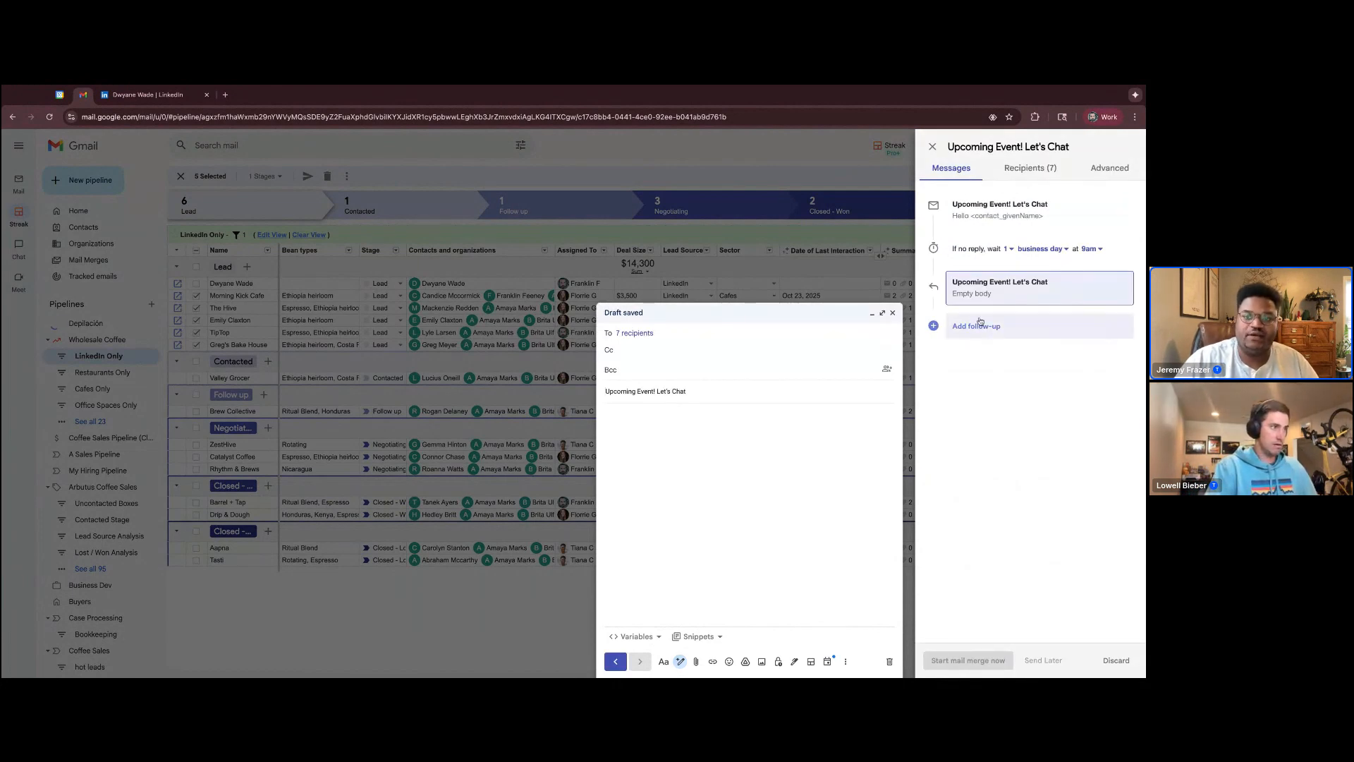
pyautogui.click(1009, 250)
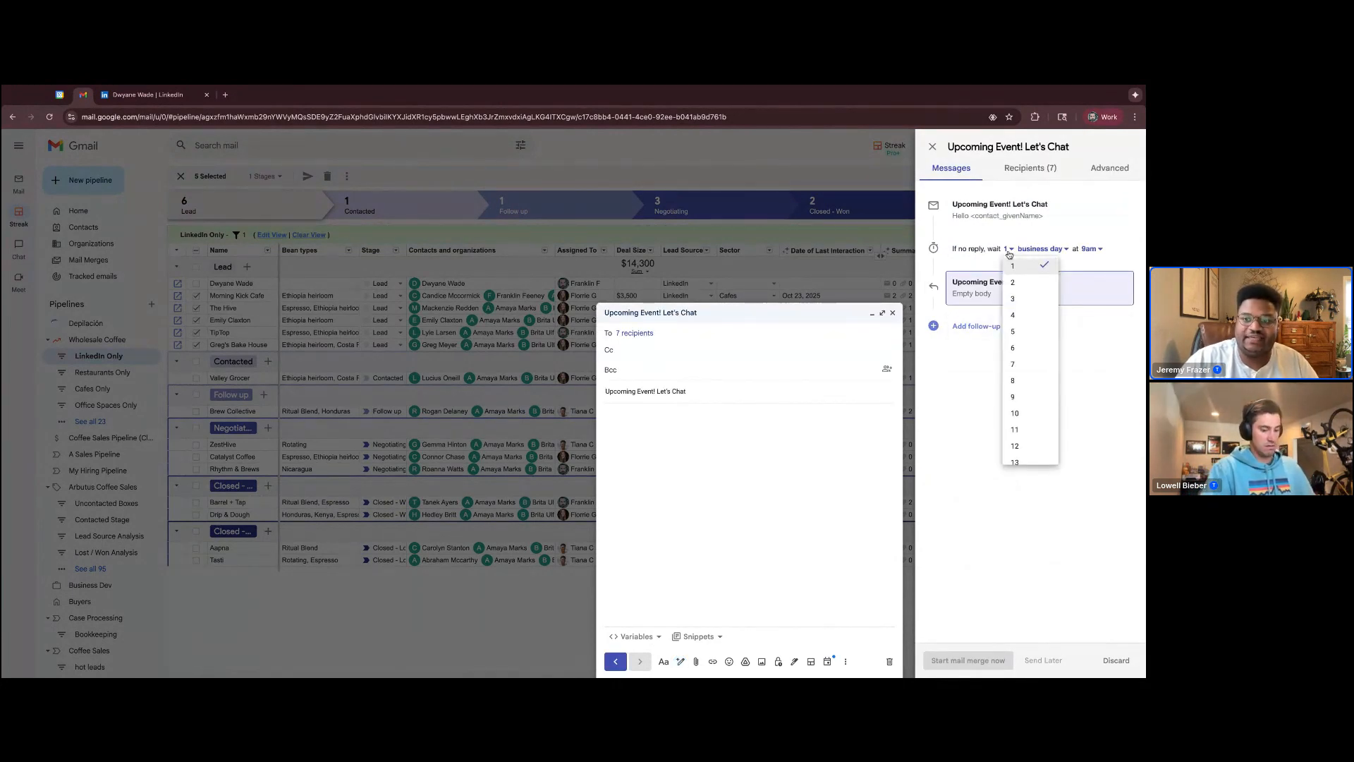
pyautogui.click(1046, 250)
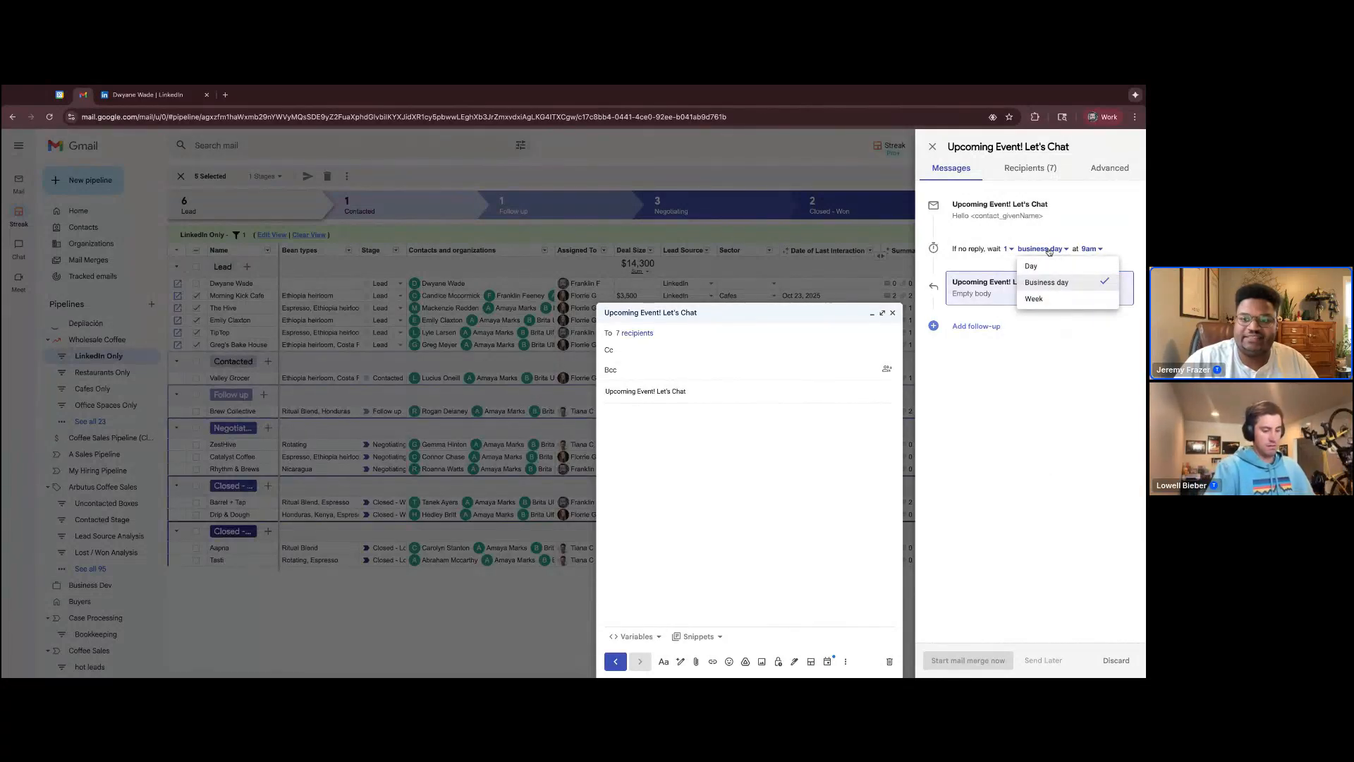
pyautogui.click(1095, 251)
pyautogui.click(692, 450)
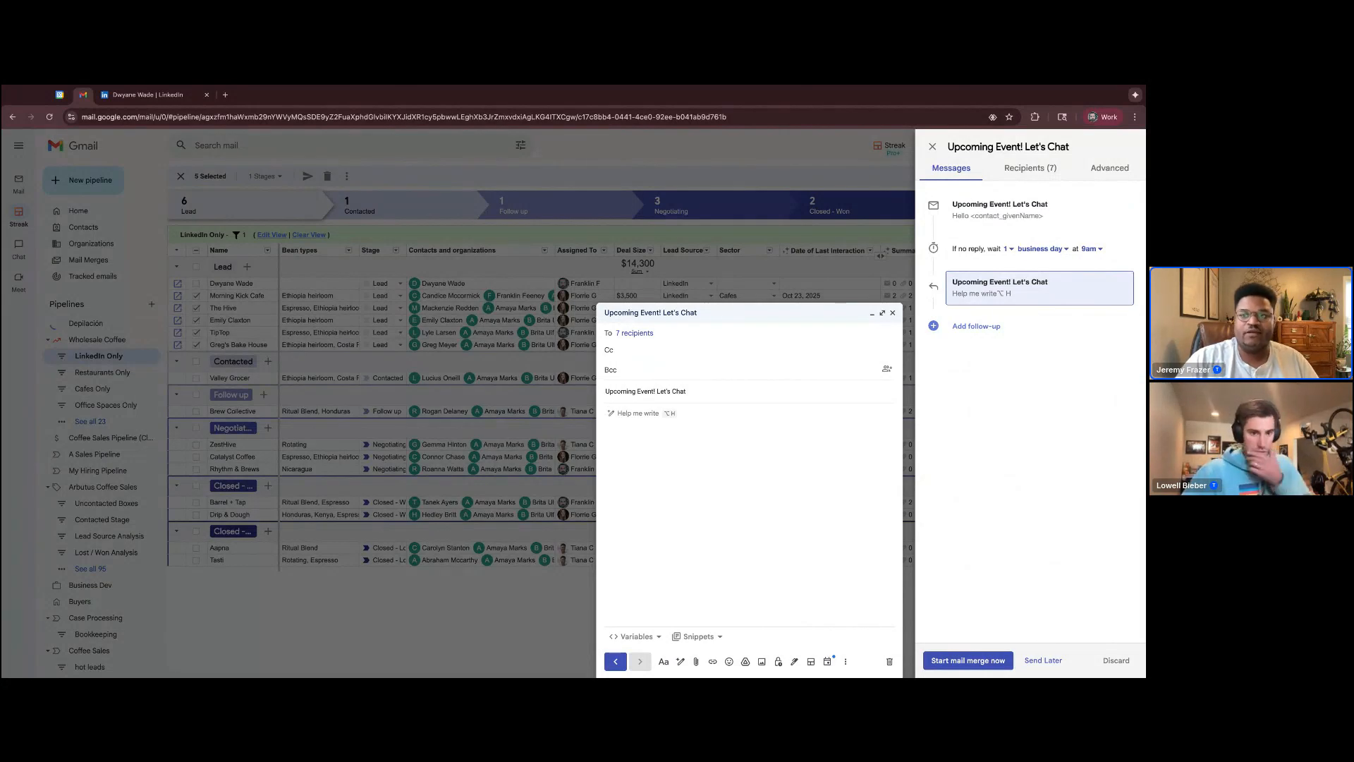
# Review the advanced sequence settings of the mail merge and close both the merge setup and its draft message
pyautogui.click(1108, 169)
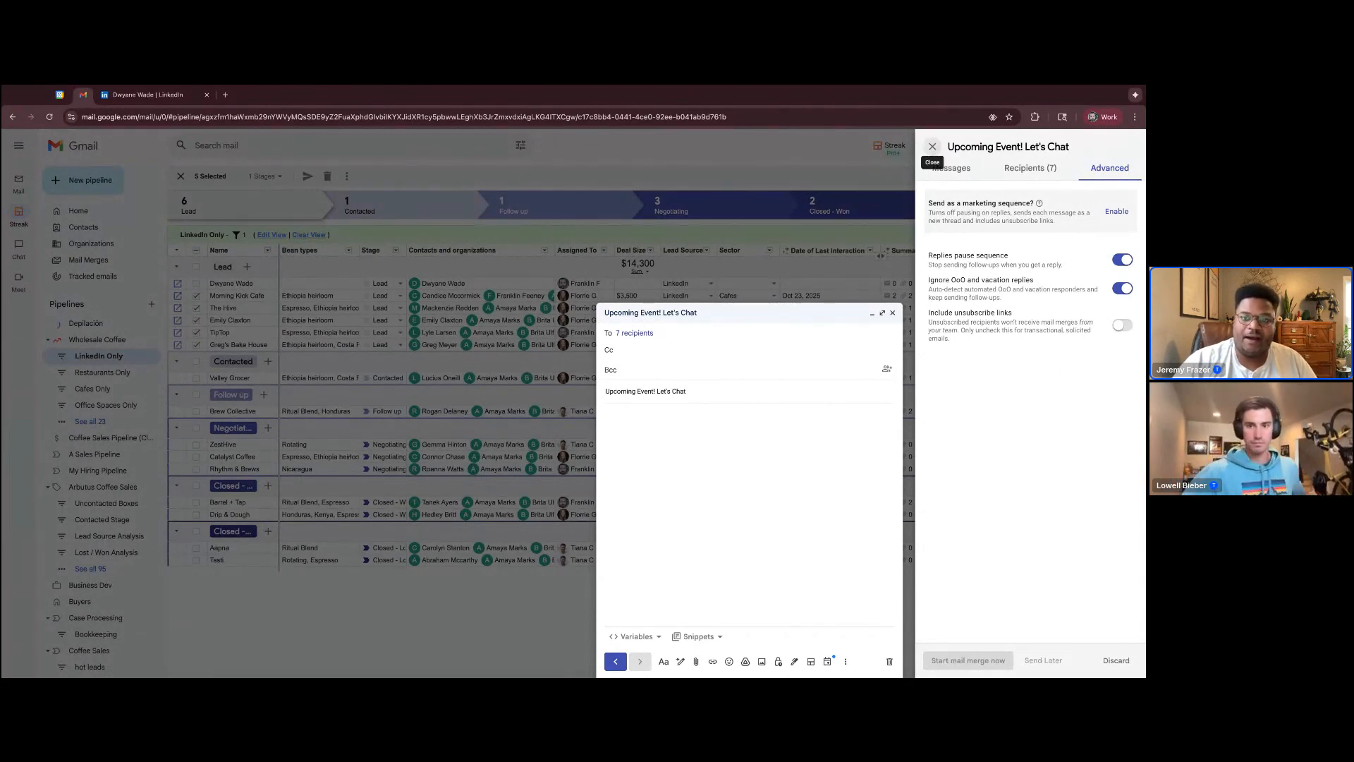
pyautogui.click(932, 146)
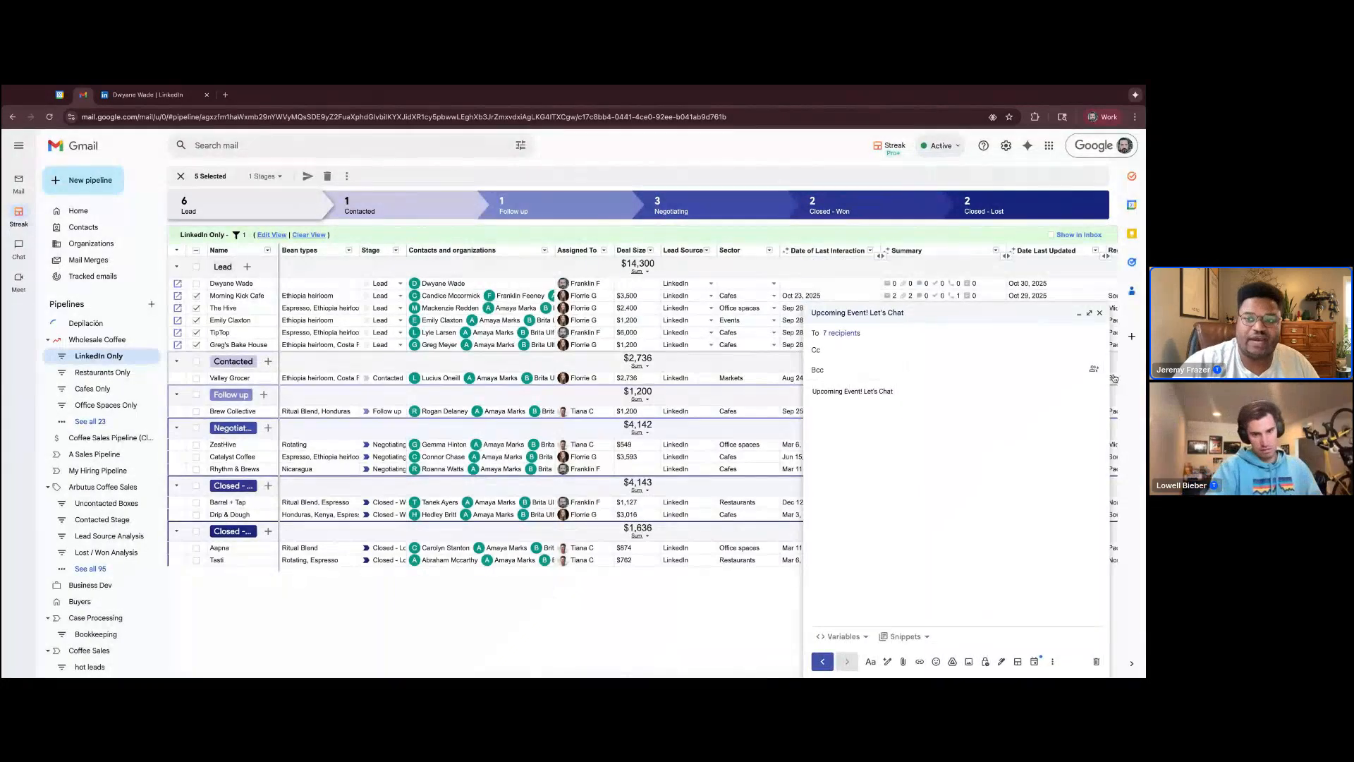
pyautogui.click(1099, 313)
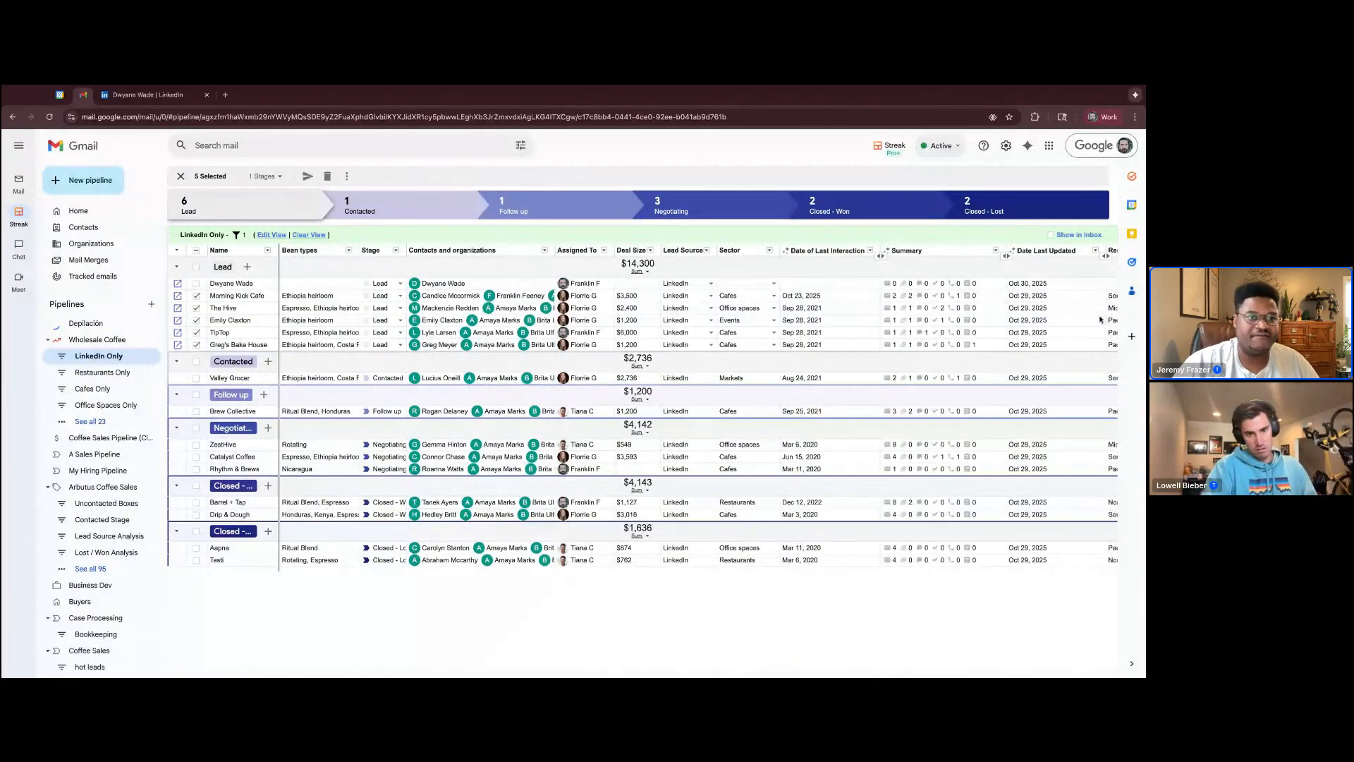